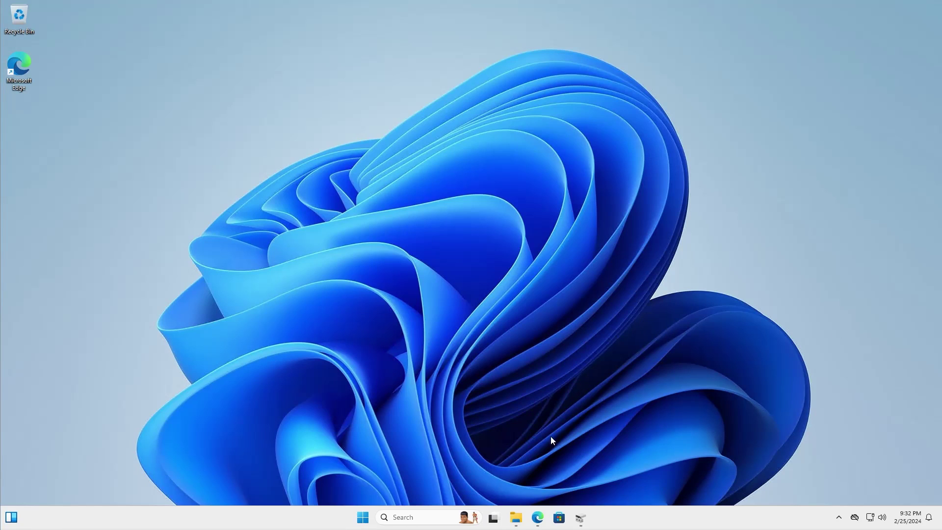
# - Find the Arch Linux 2024.02.01 ISO on the geo.mirror.pkgbuild.com mirror, then bring up the Rufus download page
pyautogui.click(537, 517)
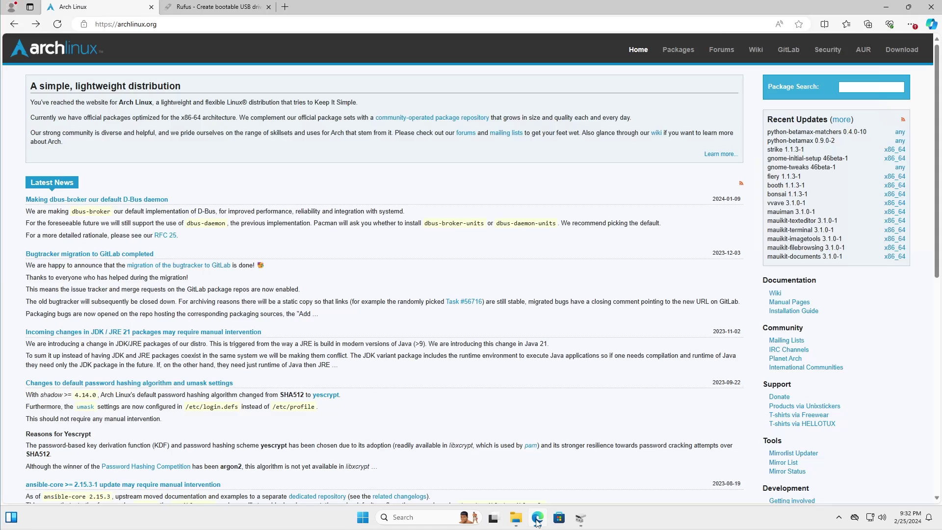
pyautogui.click(898, 54)
pyautogui.scroll(-15, 206, 265)
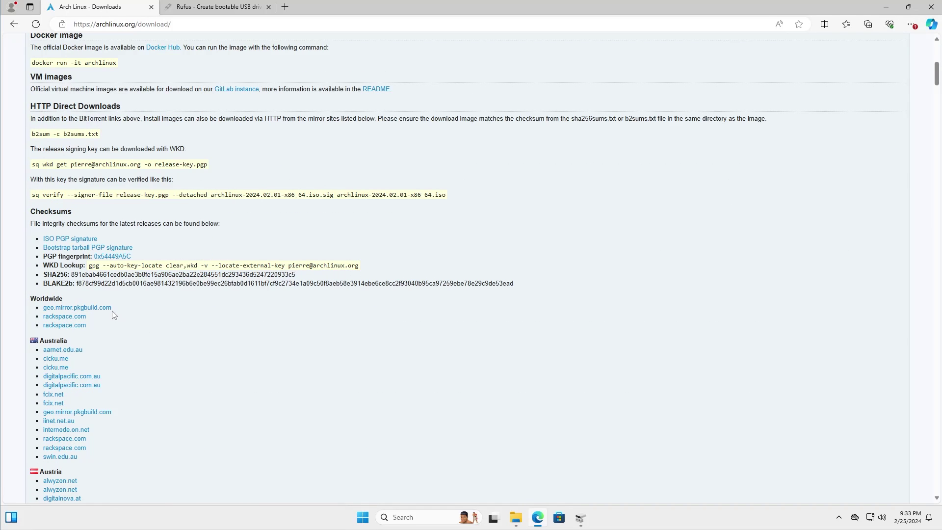
pyautogui.click(94, 308)
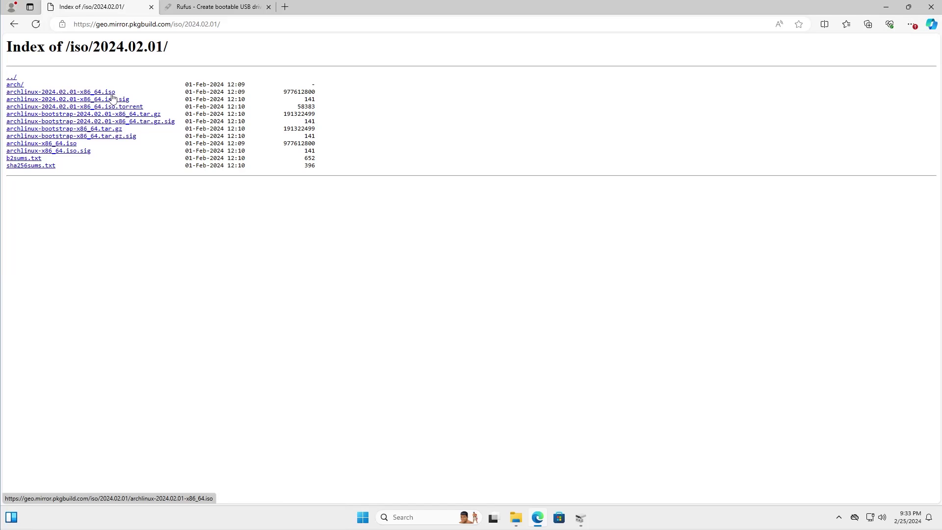
pyautogui.click(231, 8)
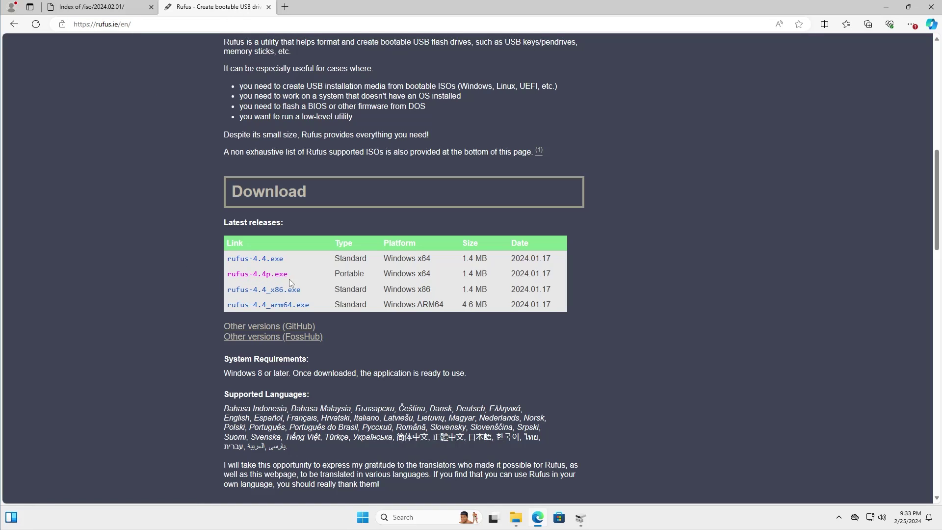
# - Launch rufus-4.4p from the Downloads folder and allow it to make changes
pyautogui.click(515, 517)
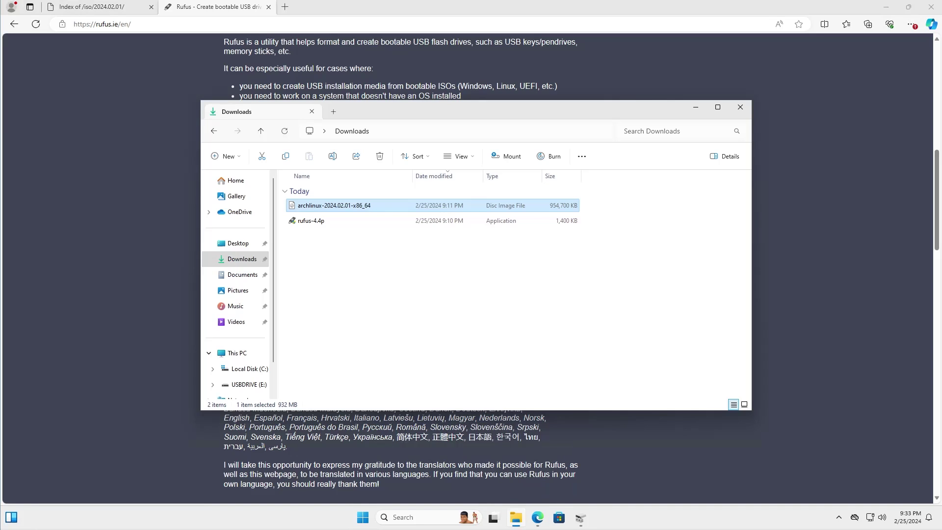
pyautogui.click(343, 244)
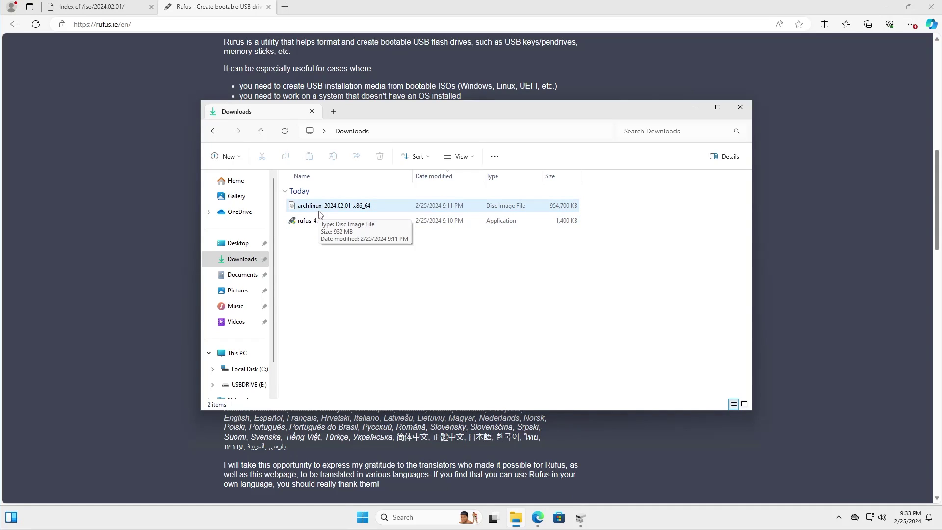
pyautogui.doubleClick(311, 221)
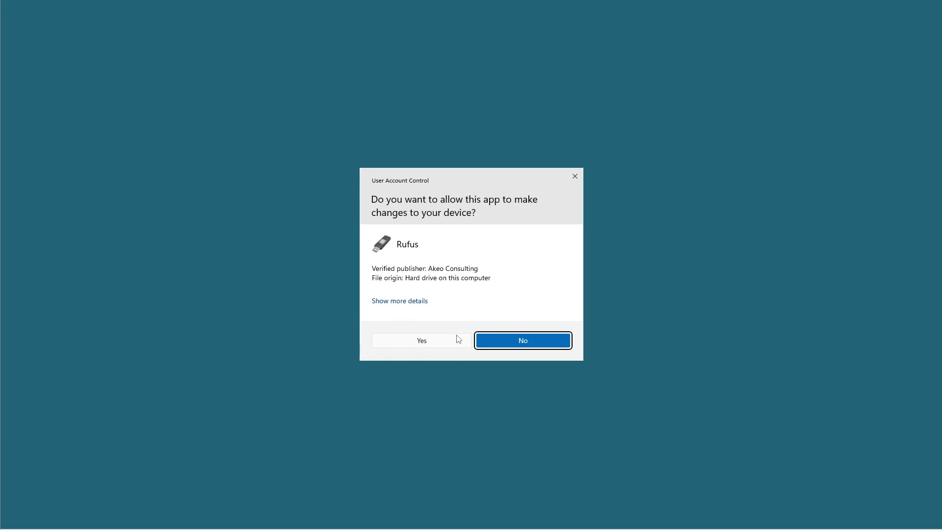
pyautogui.click(443, 341)
# - Write the archlinux 2024.02.01 ISO to the USB drive, accepting the Syslinux download and erase warning
pyautogui.click(573, 166)
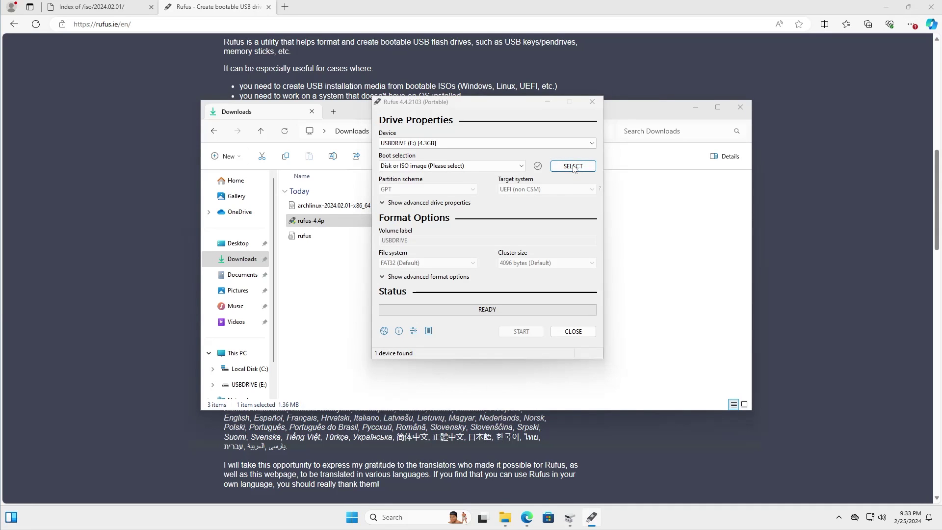
pyautogui.doubleClick(497, 205)
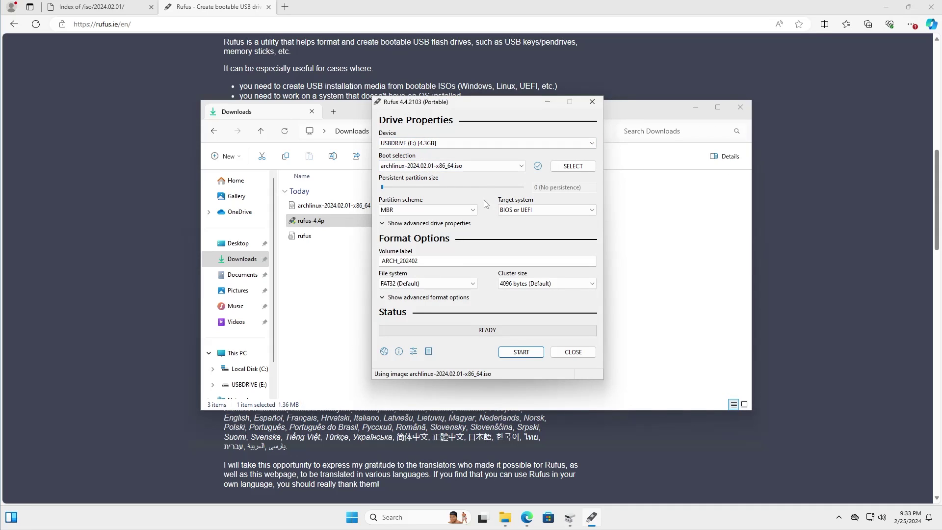
pyautogui.click(521, 352)
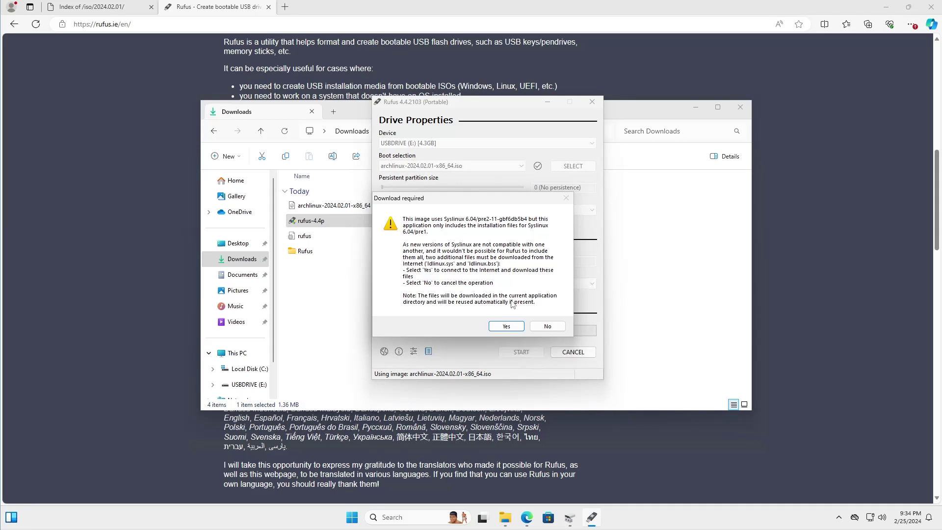
pyautogui.click(506, 326)
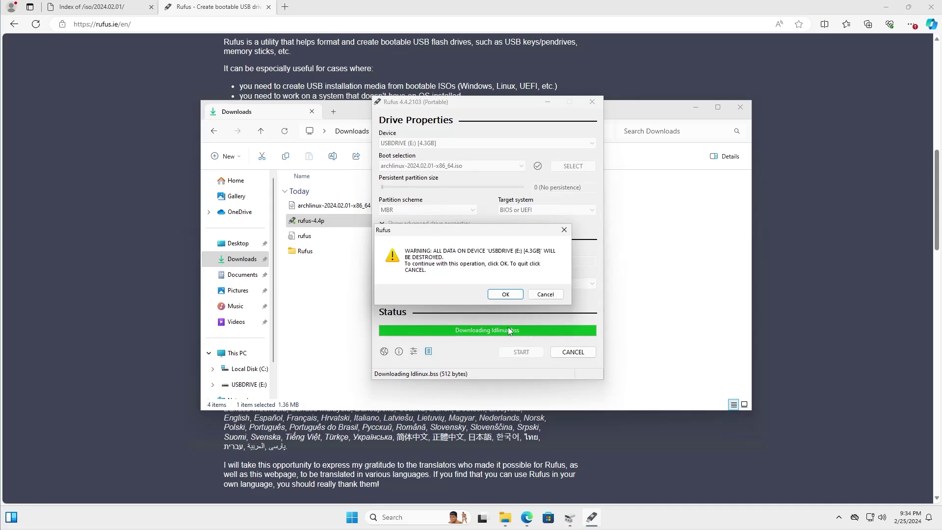
pyautogui.click(502, 295)
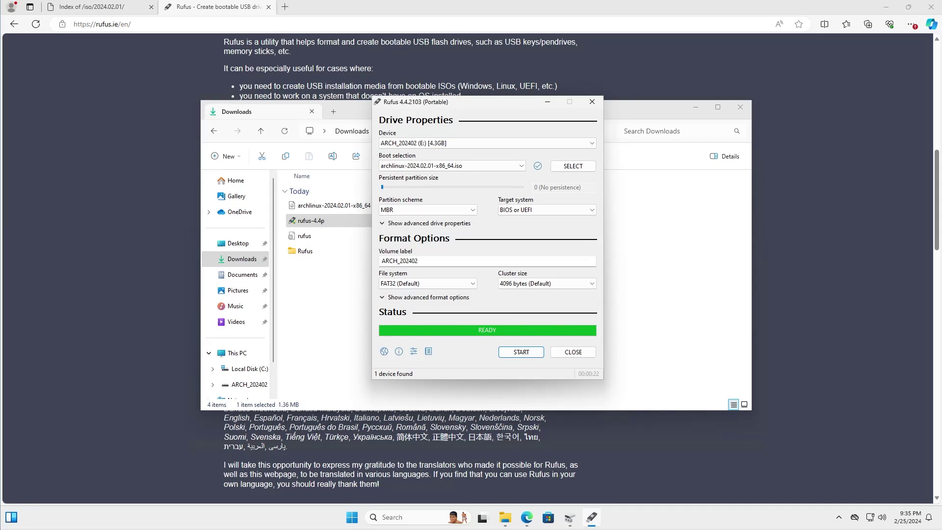
pyautogui.click(569, 516)
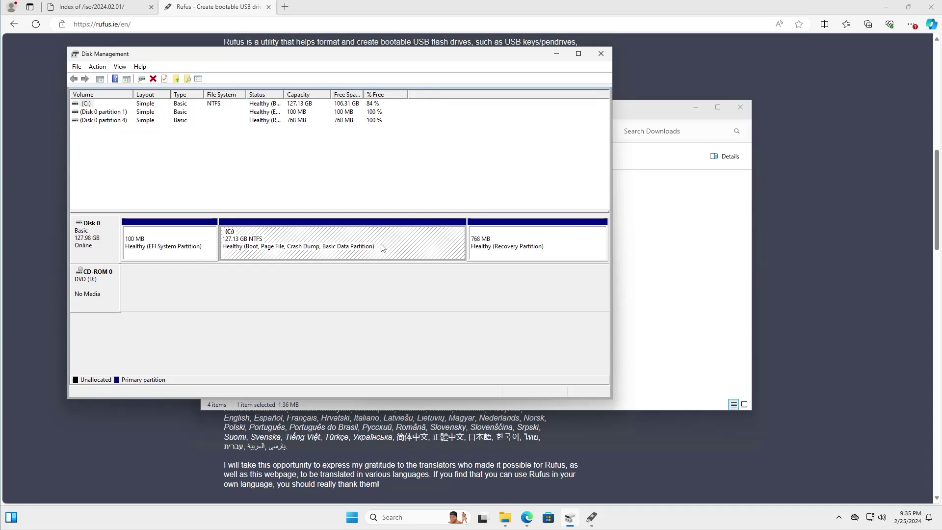
# - Shrink the C: partition by 51200 MB to leave 50 GB unallocated
pyautogui.rightClick(382, 243)
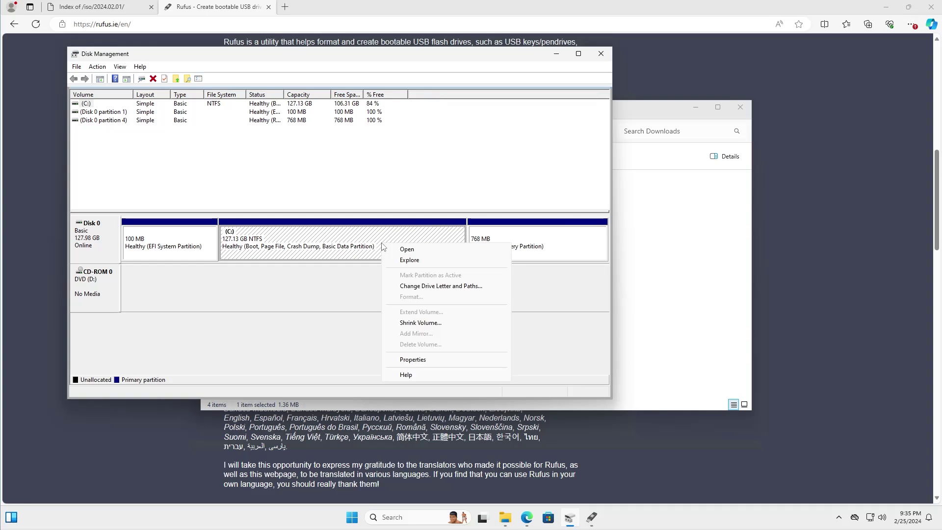
pyautogui.click(421, 322)
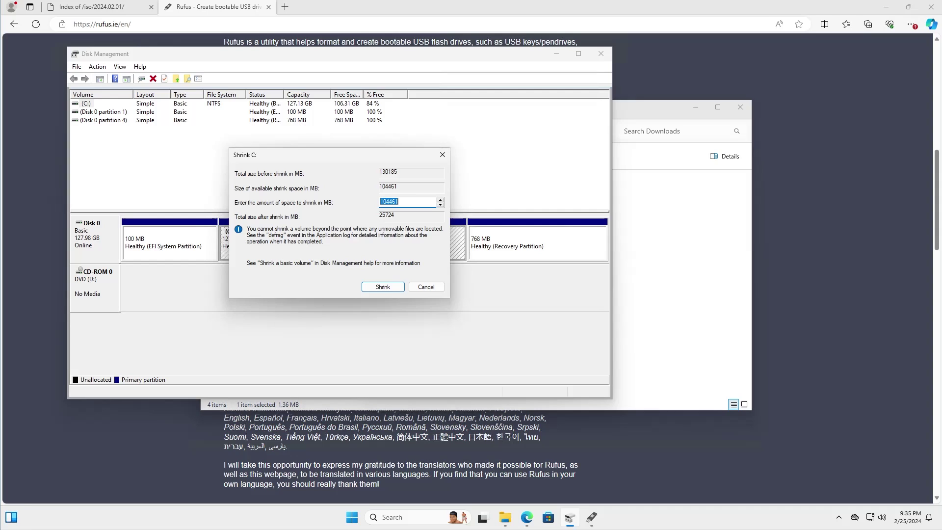
pyautogui.write('51200')
pyautogui.press('Return')
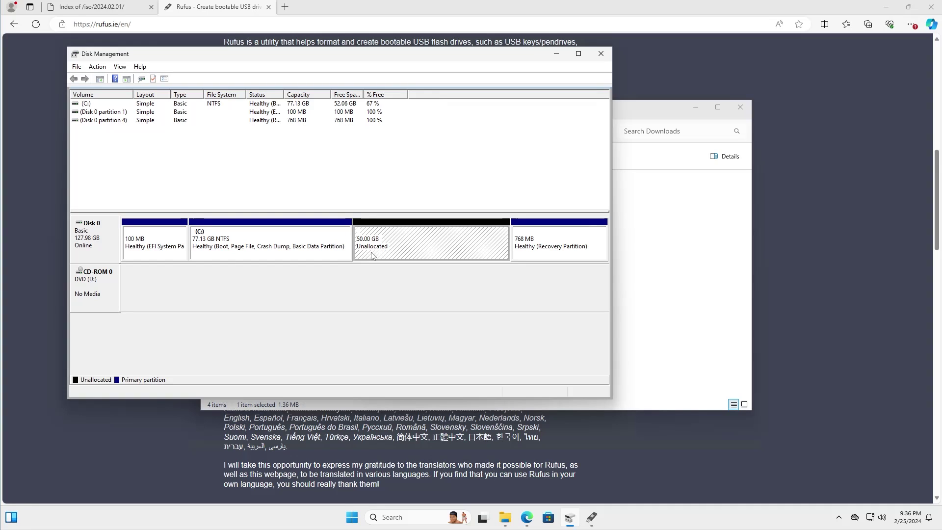
pyautogui.rightClick(352, 517)
# - Reboot into the Arch live USB and check eth0's address with ip addr
pyautogui.moveTo(343, 474)
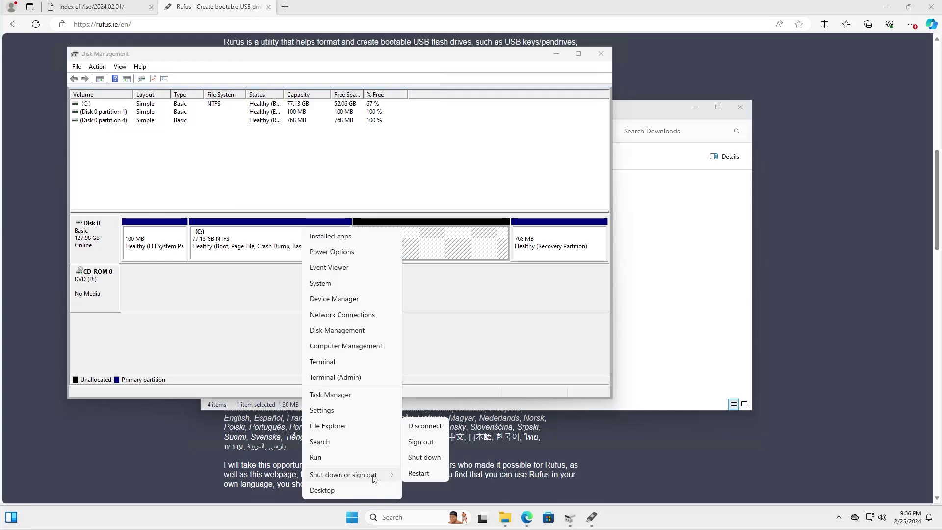
pyautogui.click(423, 476)
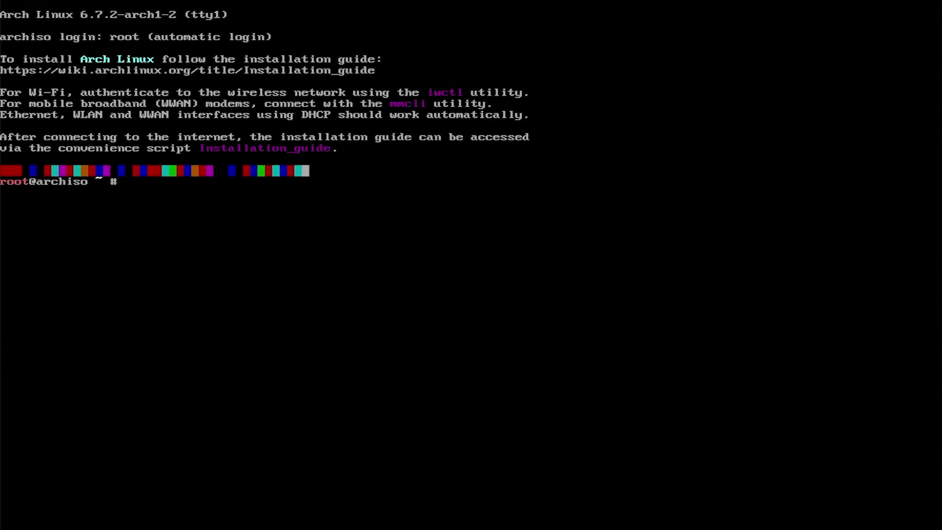
pyautogui.write('ip addr')
pyautogui.press('Return')
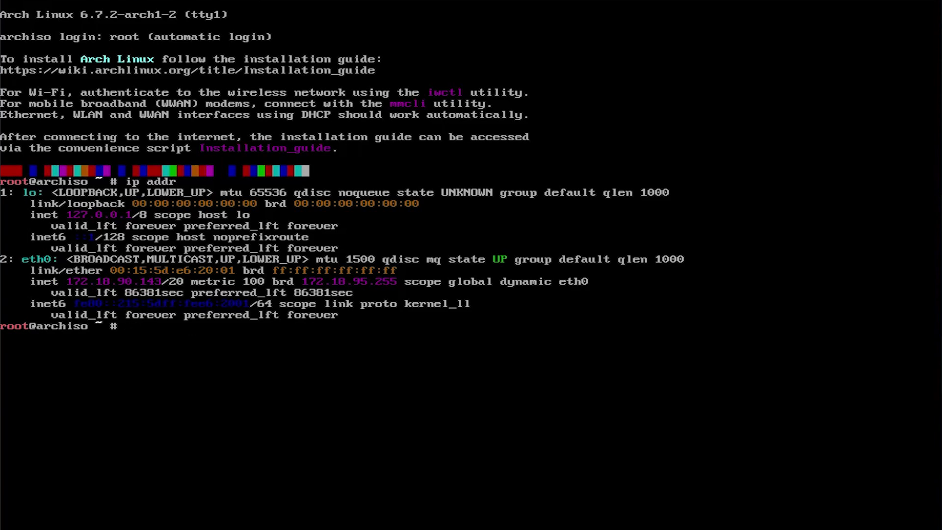
# - Ping 1.1.1.1 and stop after a couple of successful replies
pyautogui.write('ping 1.1.1.1')
pyautogui.press('Return')
pyautogui.hotkey('ctrl', 'c')
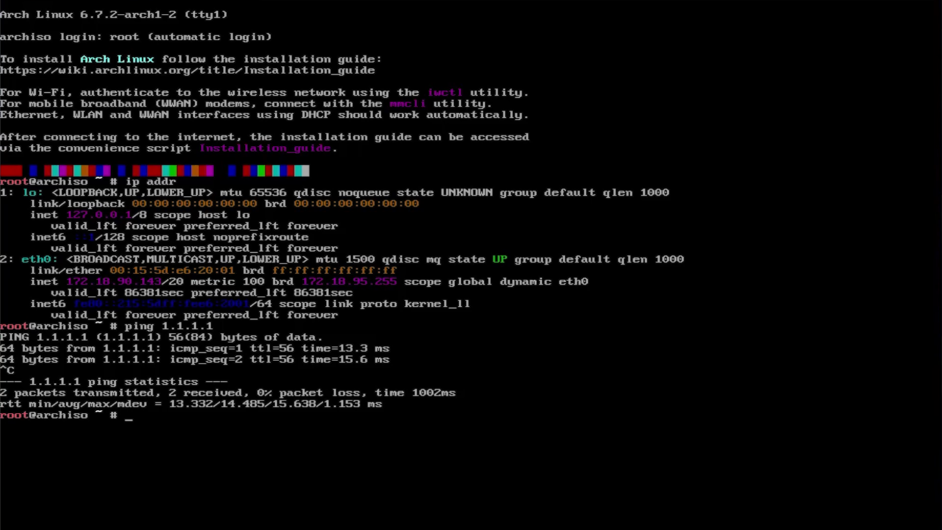
# - List disks with fdisk -l, open /dev/sda in fdisk and print its partition table
pyautogui.write('fdisk -l')
pyautogui.press('Return')
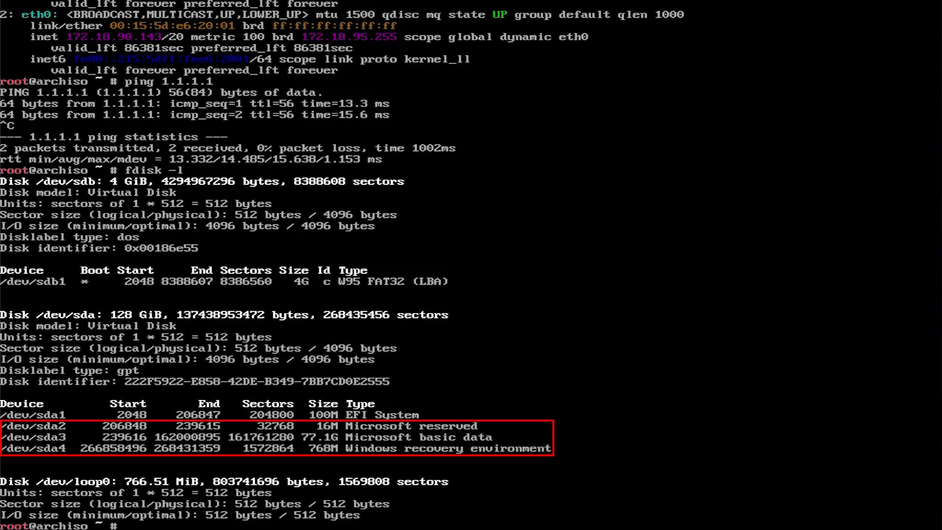
pyautogui.write('fdis')
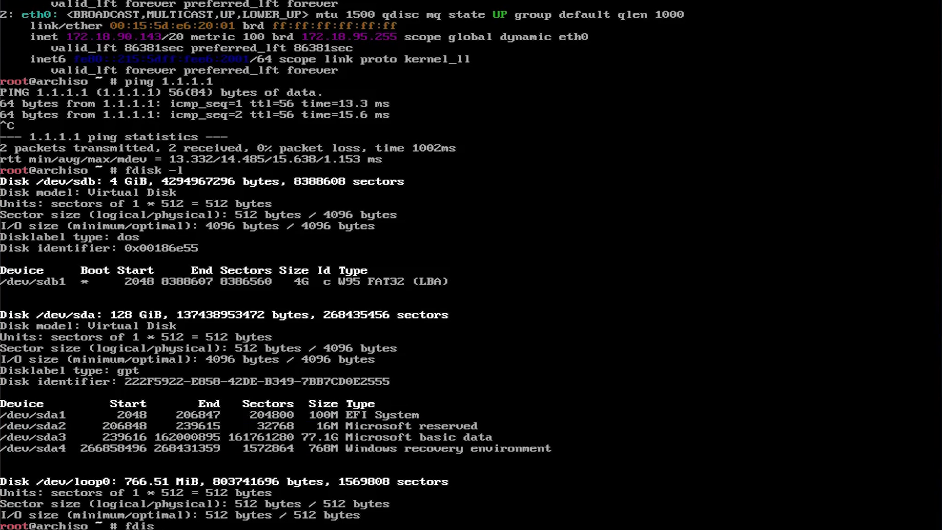
pyautogui.write('k /dev/sda')
pyautogui.press('Return')
pyautogui.write('p')
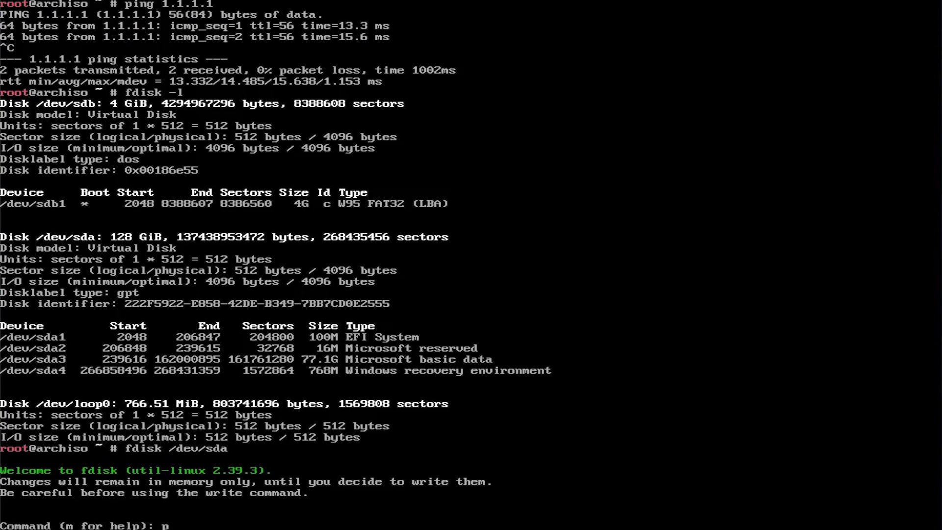
pyautogui.press('Return')
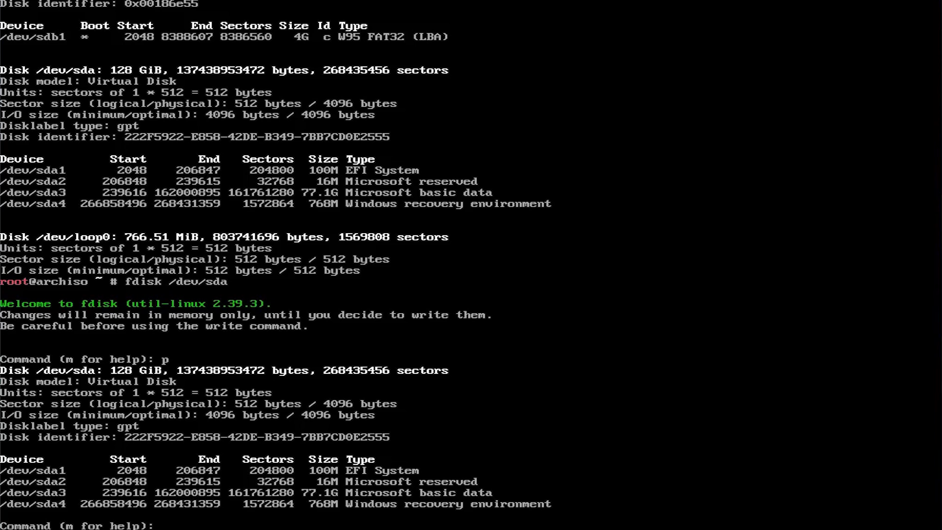
pyautogui.write('m')
pyautogui.press('Return')
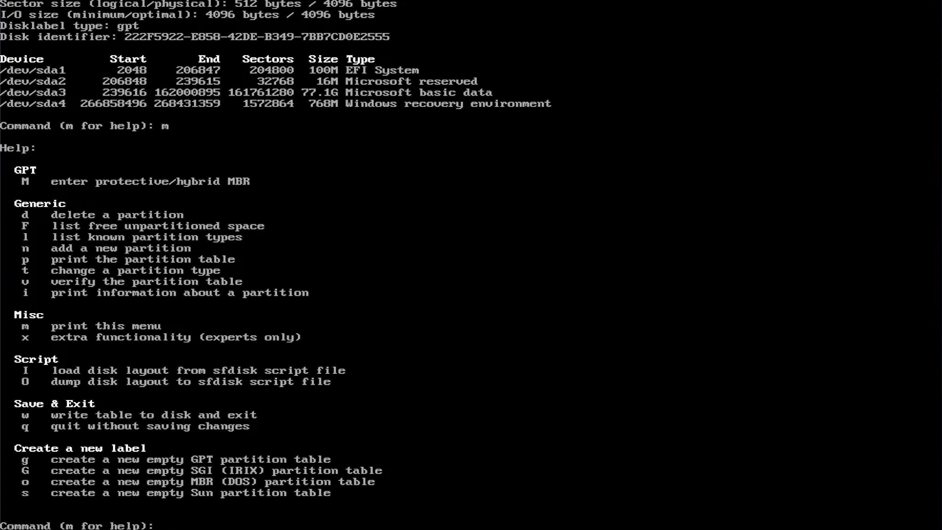
# - Create partition 5 of +1G and partition 6 of +20G after the Windows partitions
pyautogui.write('n')
pyautogui.press('Return')
pyautogui.press('Return')
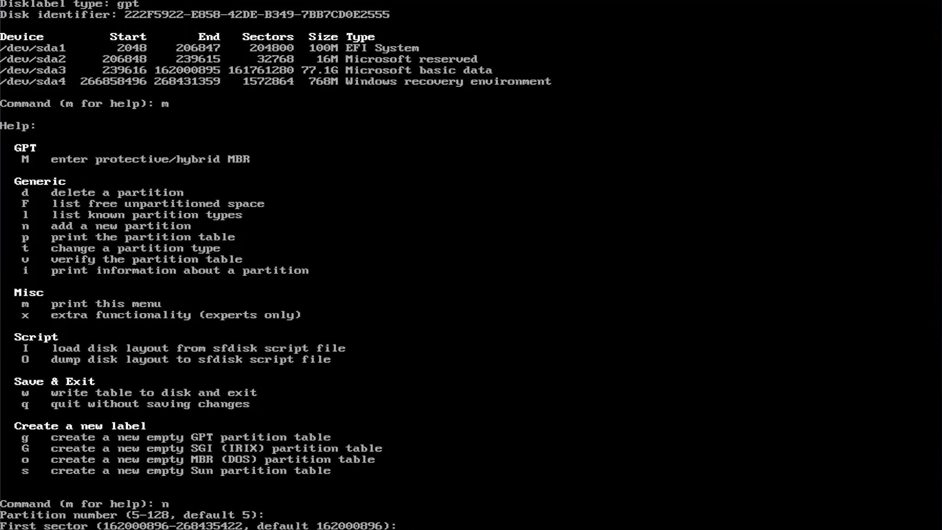
pyautogui.press('Return')
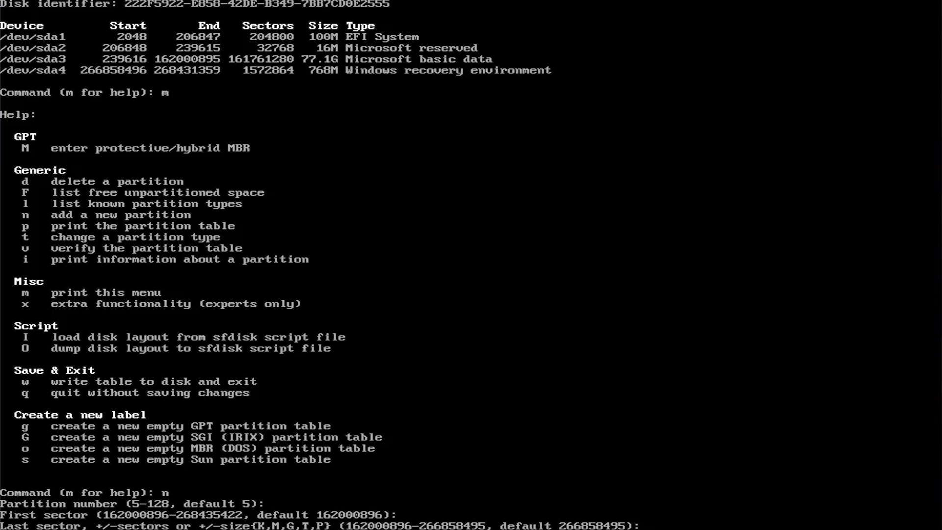
pyautogui.write('+1G')
pyautogui.press('Return')
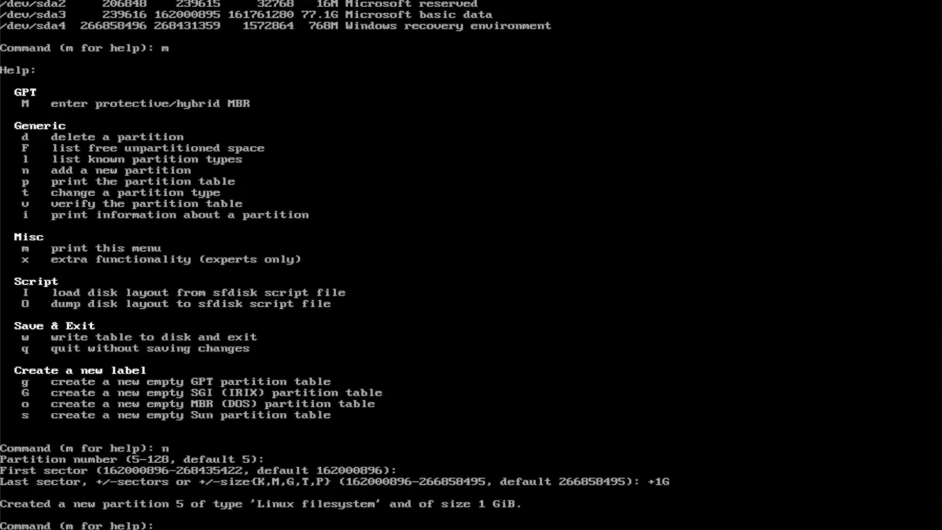
pyautogui.write('n')
pyautogui.press('Return')
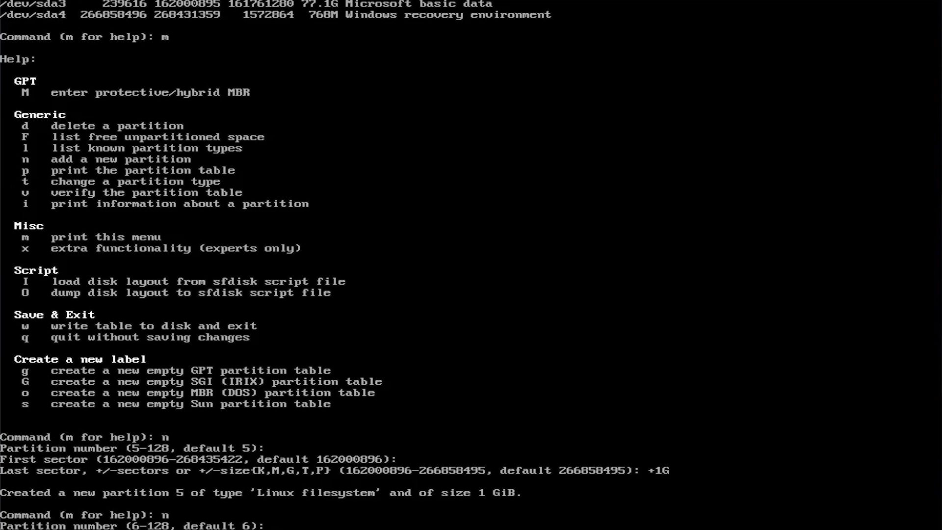
pyautogui.press('Return')
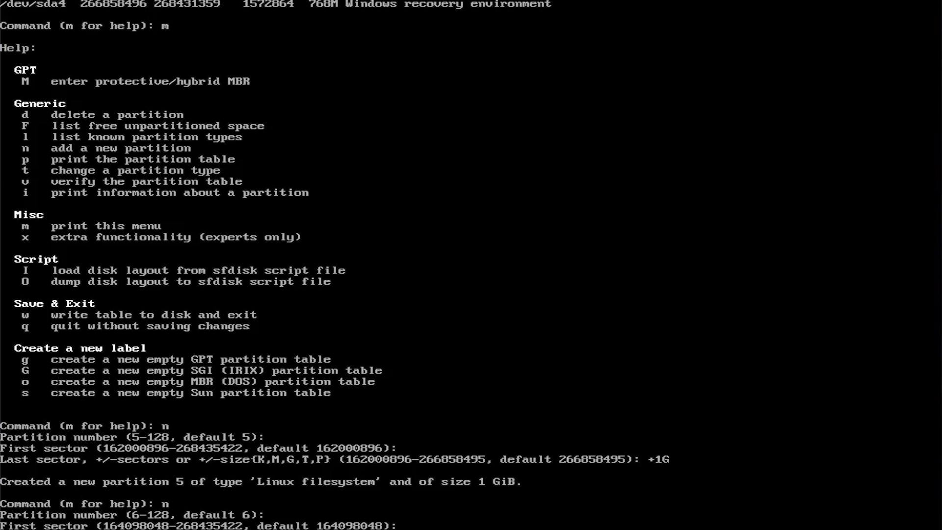
pyautogui.press('Return')
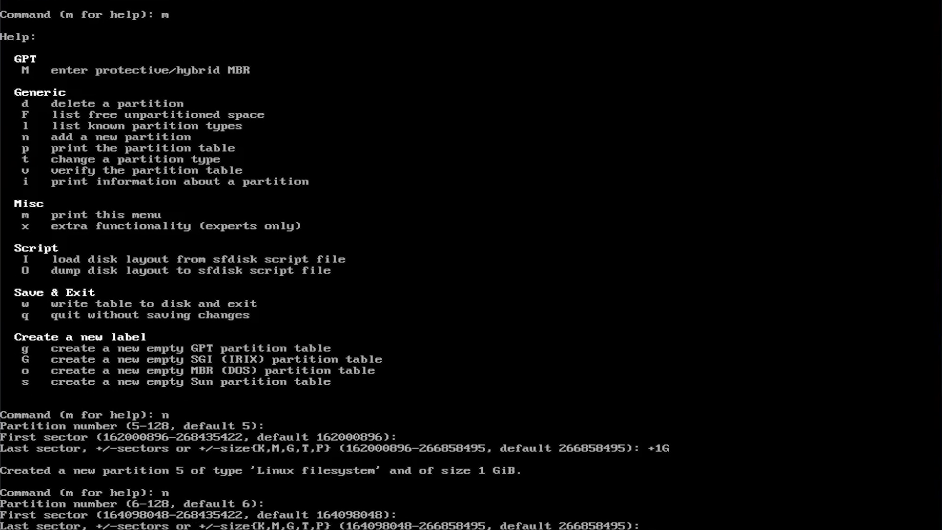
pyautogui.write('+20')
pyautogui.write('G')
pyautogui.press('Return')
# - Add partition 7 with all remaining space, review the table and write it to disk
pyautogui.write('n')
pyautogui.press('Return')
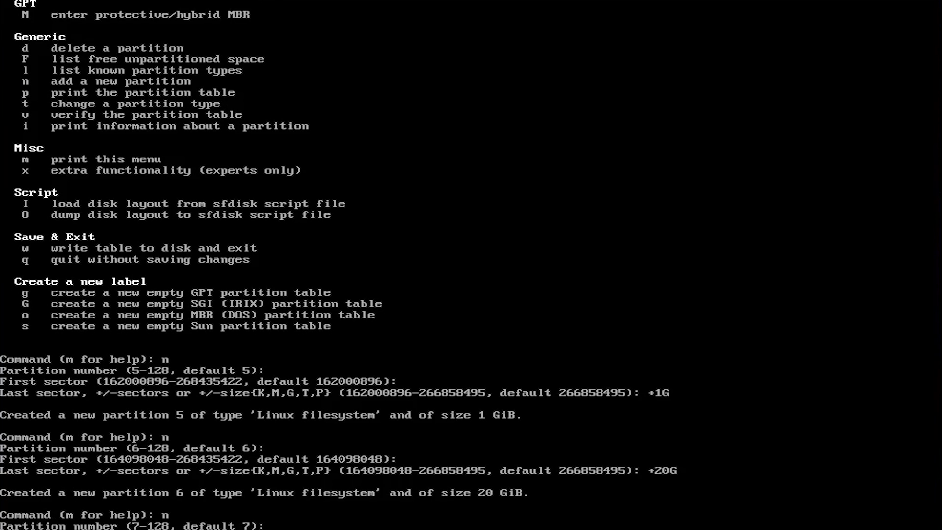
pyautogui.press('Return')
pyautogui.press('Return')
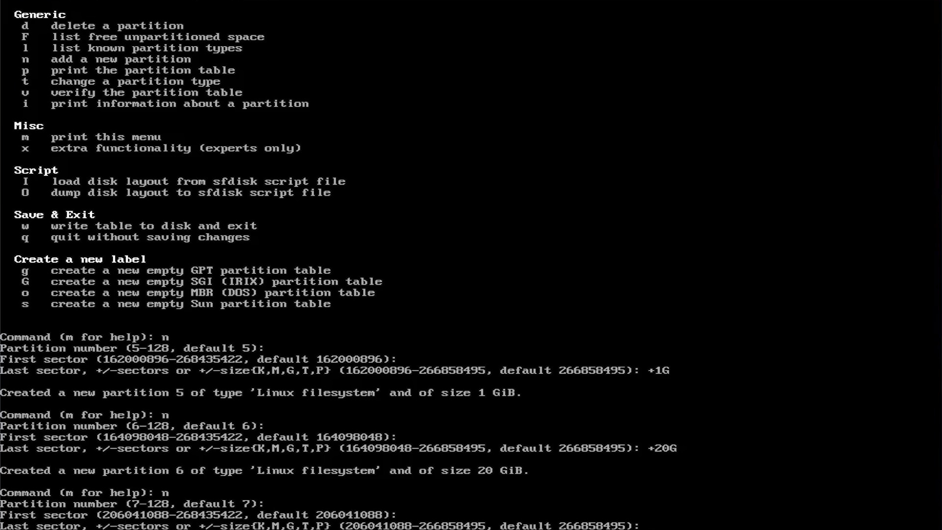
pyautogui.press('Return')
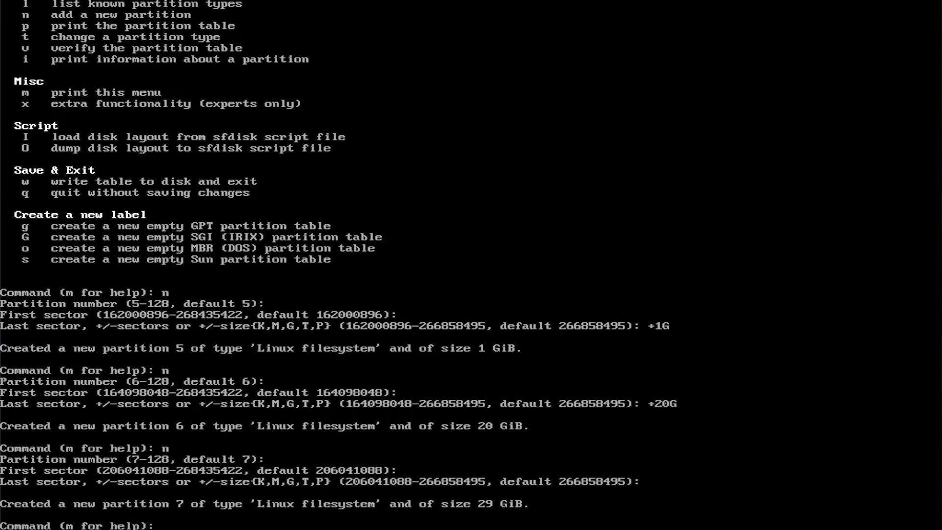
pyautogui.write('p')
pyautogui.press('Return')
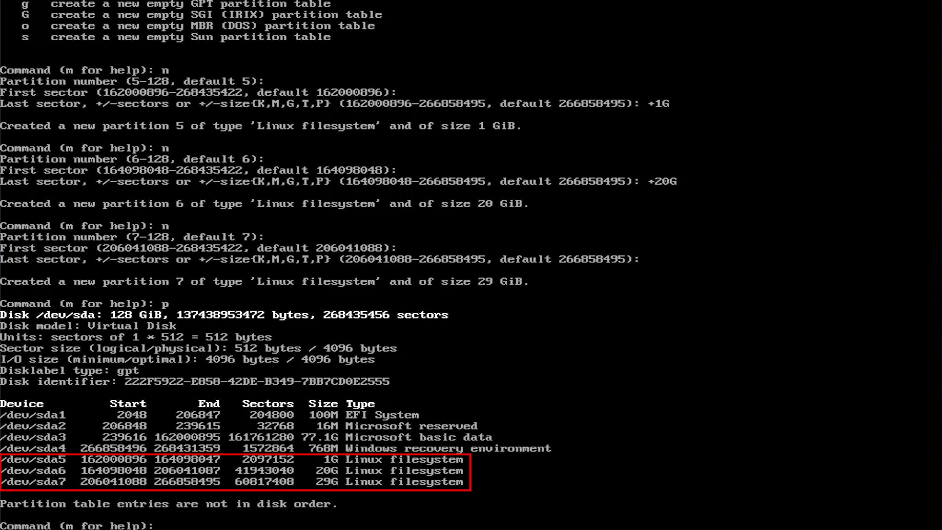
pyautogui.write('w')
pyautogui.press('Return')
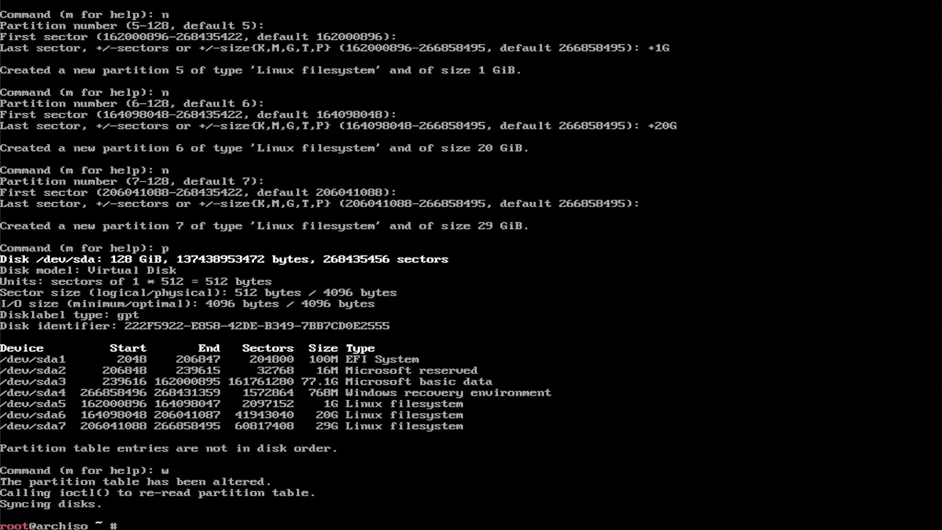
# - Launch archinstall and set the mirror region to United States
pyautogui.write('archinstall')
pyautogui.press('Return')
pyautogui.press('Return')
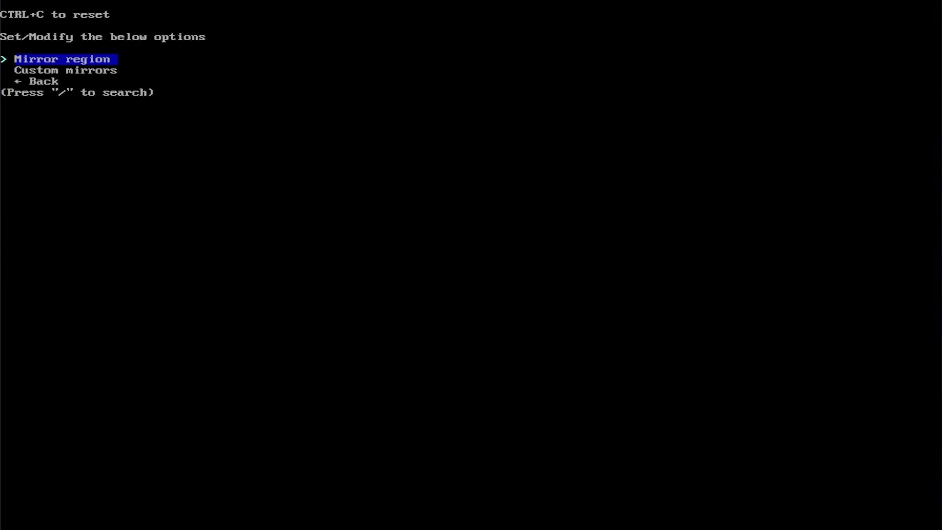
pyautogui.press('Return')
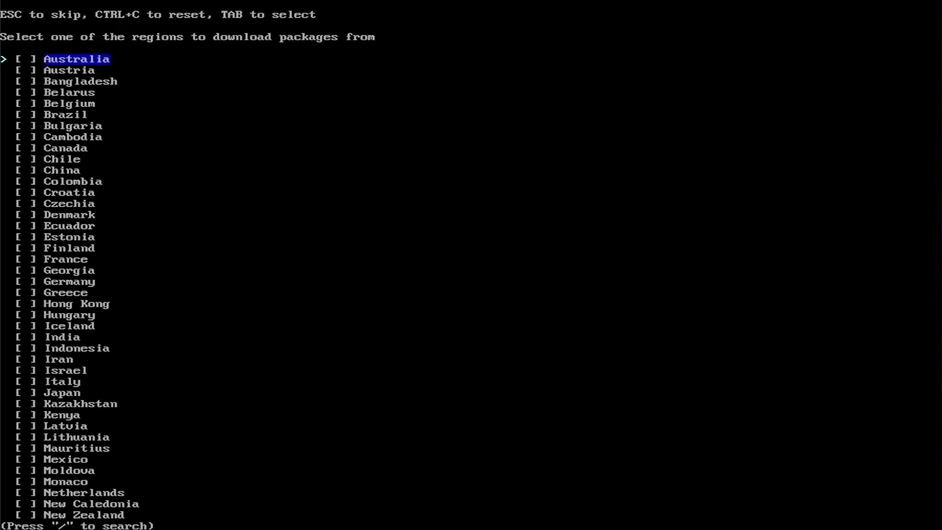
pyautogui.press('Down')
pyautogui.press('Up')
pyautogui.press('Up')
pyautogui.press('Up')
pyautogui.press('Up')
pyautogui.press('Up')
pyautogui.press('Tab')
pyautogui.press('Return')
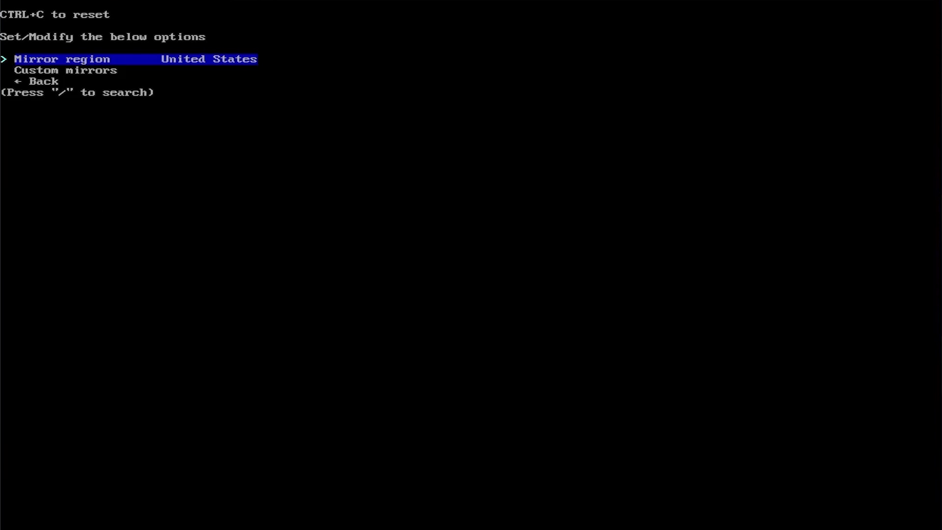
pyautogui.press('Down')
pyautogui.press('Down')
pyautogui.press('Return')
pyautogui.press('Return')
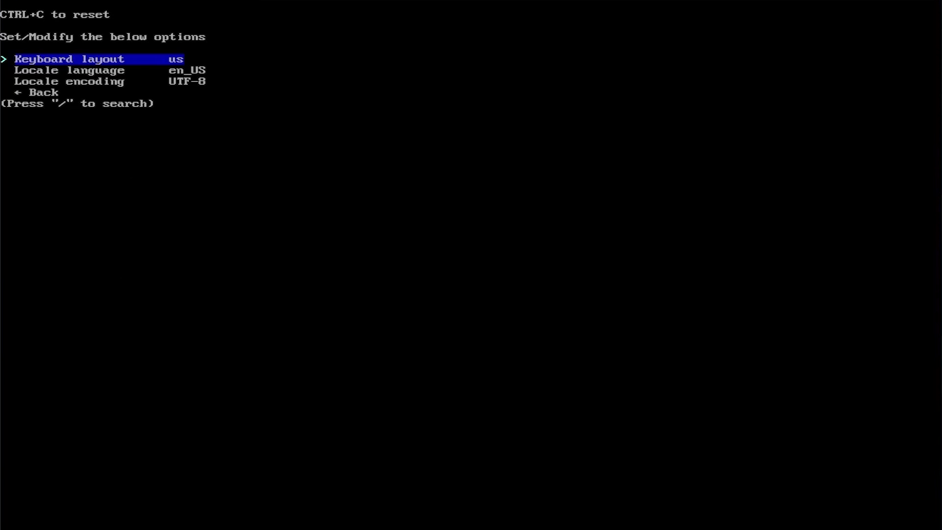
pyautogui.press('Up')
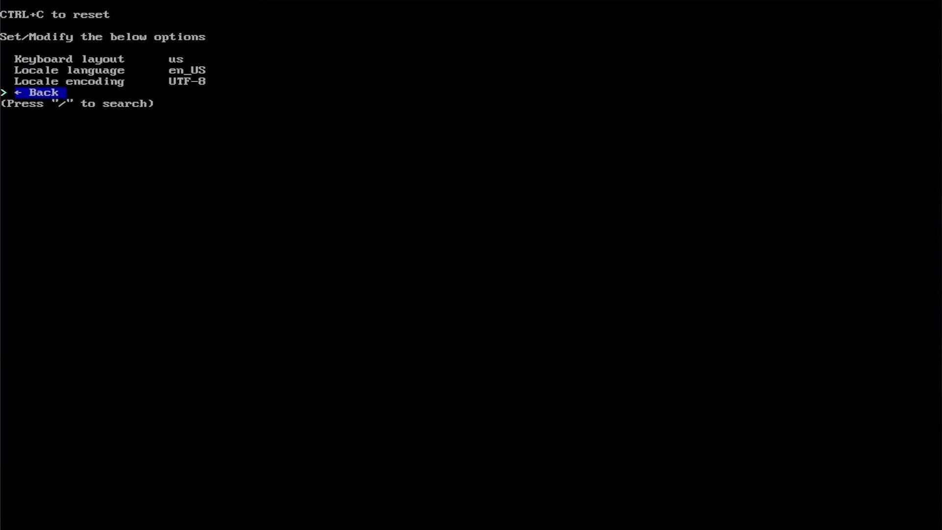
pyautogui.press('Return')
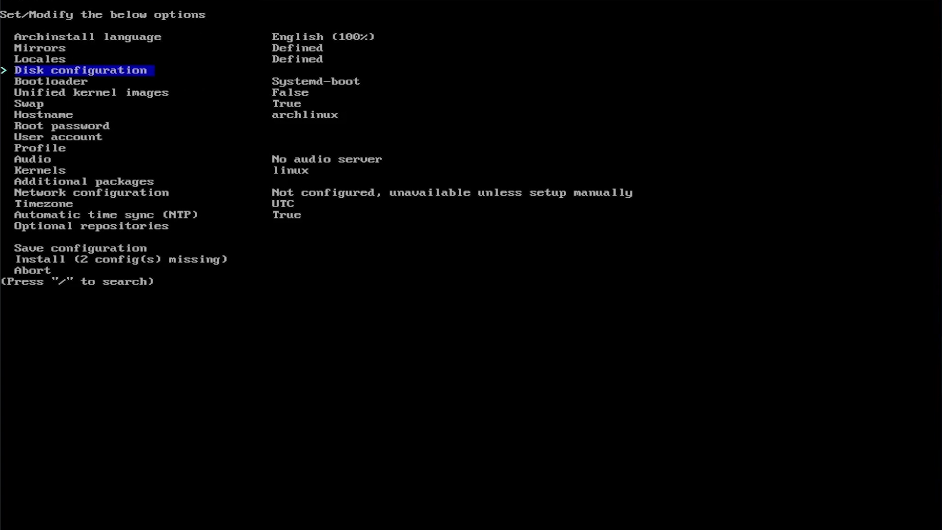
# - Choose Manual Partitioning and select the 137 GB virtual disk
pyautogui.press('Return')
pyautogui.press('Down')
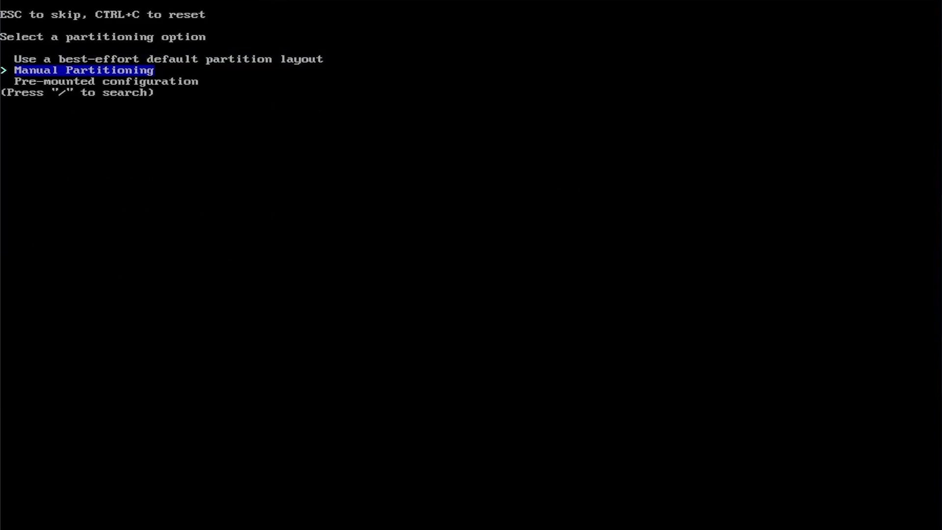
pyautogui.press('Return')
pyautogui.press('Down')
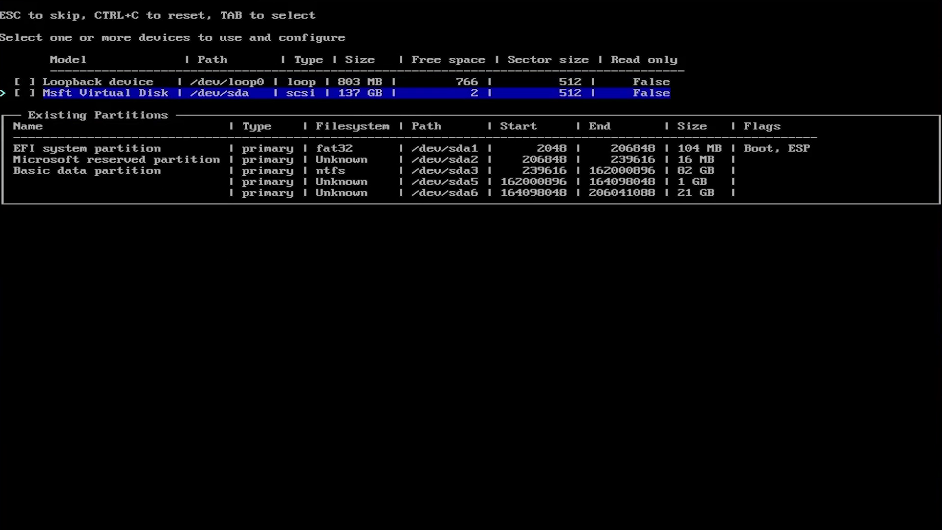
# - Select the virtual disk and assign /boot as sda5's mountpoint
pyautogui.press('Tab')
pyautogui.press('Return')
pyautogui.press('Down')
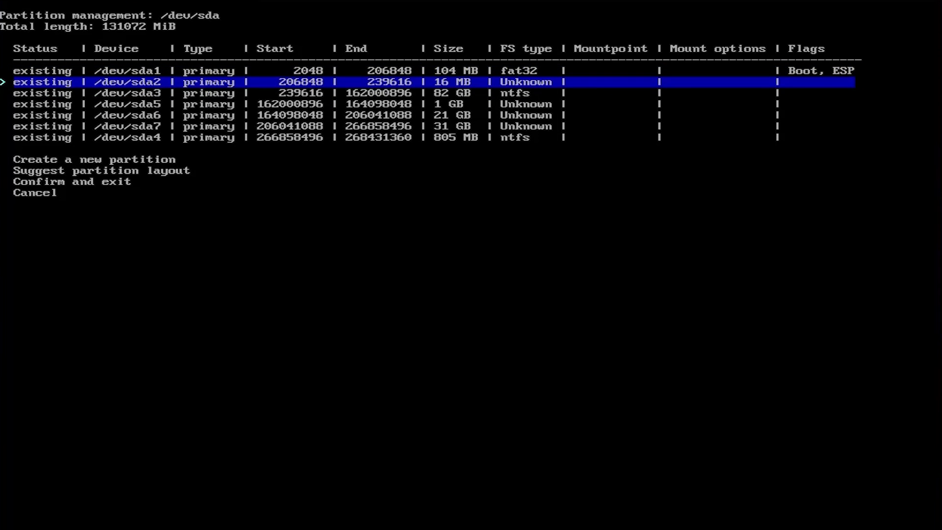
pyautogui.press('Down')
pyautogui.press('Down')
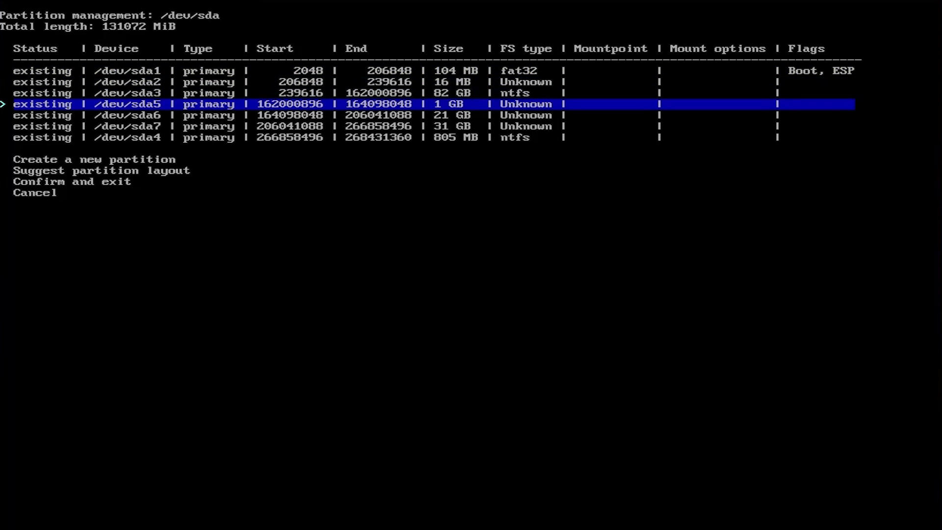
pyautogui.press('Return')
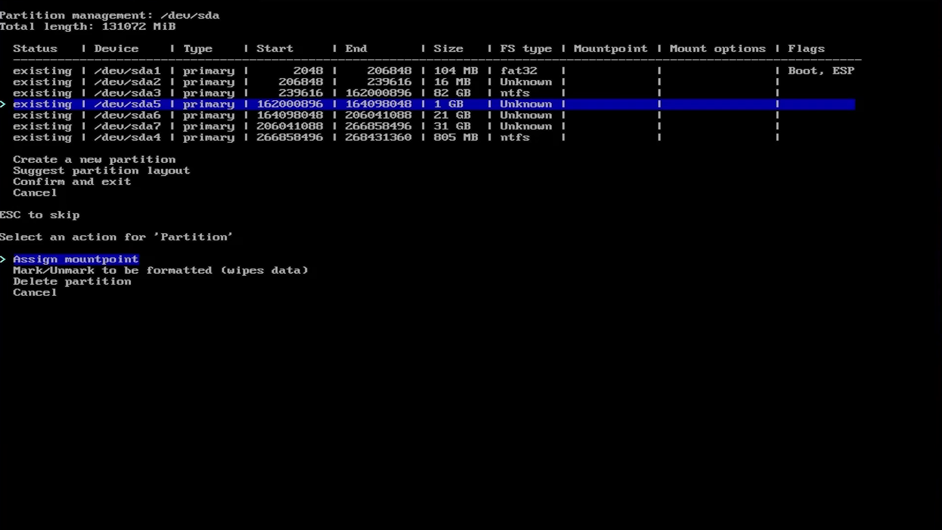
pyautogui.press('Return')
pyautogui.write('/boot')
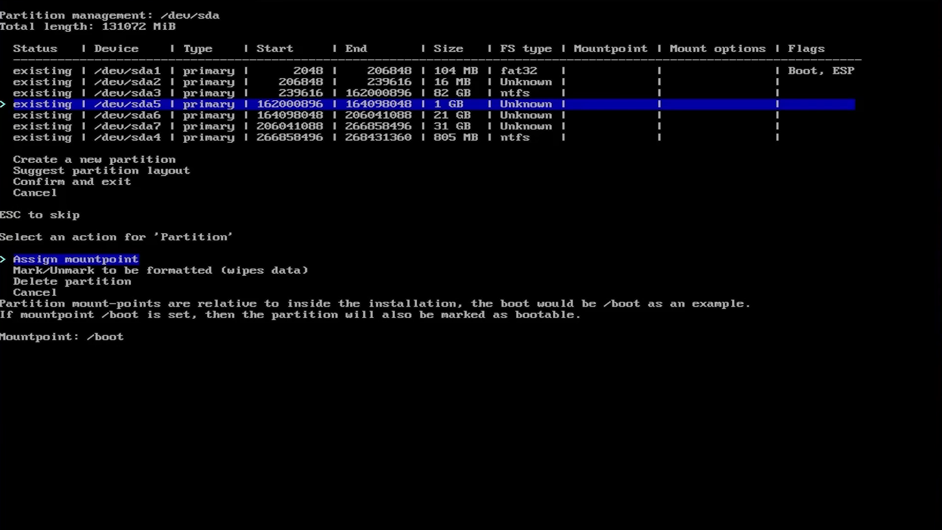
pyautogui.press('Return')
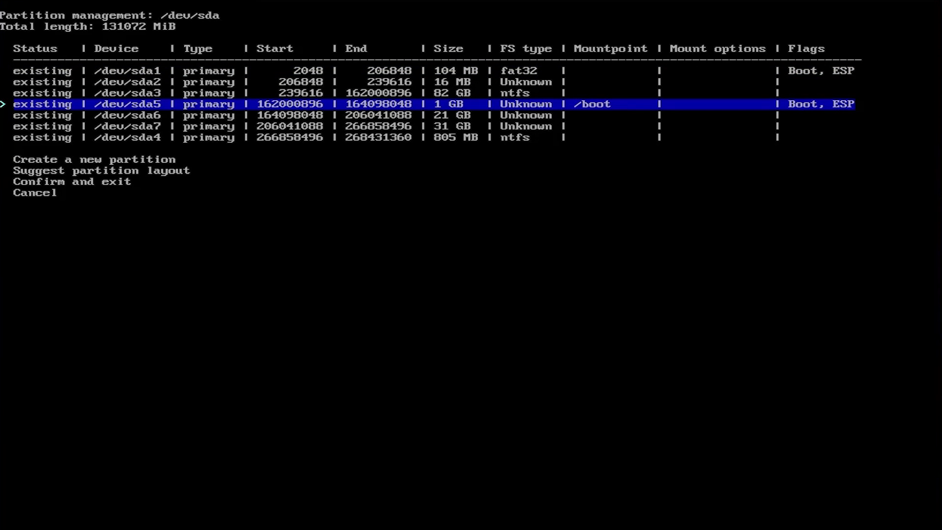
# - Mark sda5 for formatting and change its filesystem to fat32
pyautogui.press('Return')
pyautogui.press('Down')
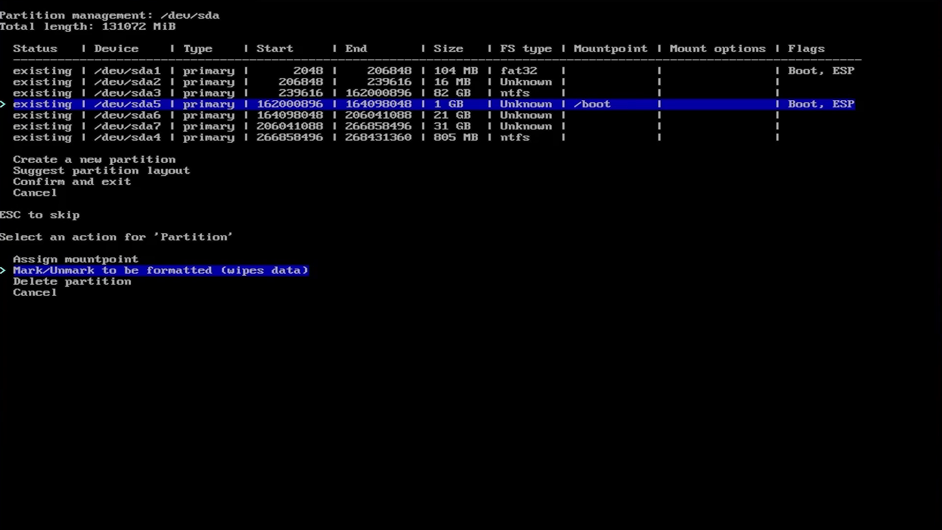
pyautogui.press('Return')
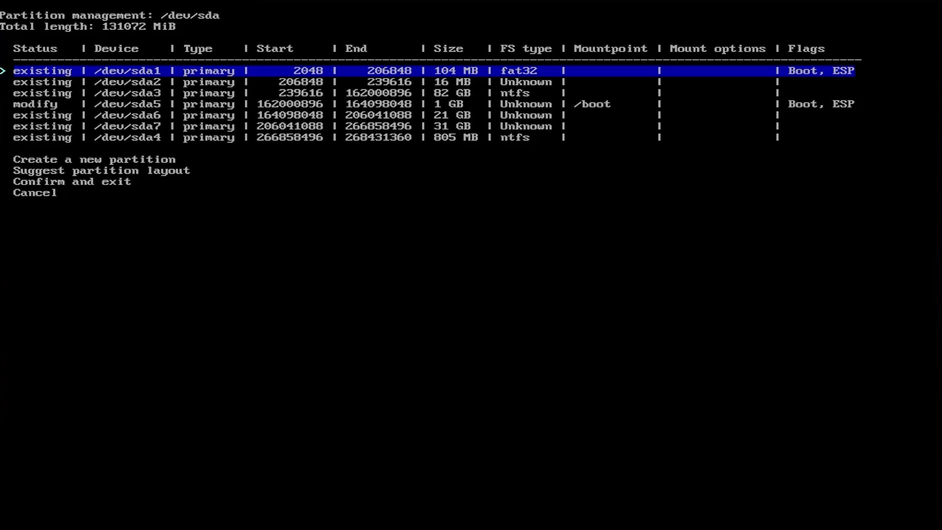
pyautogui.press('Return')
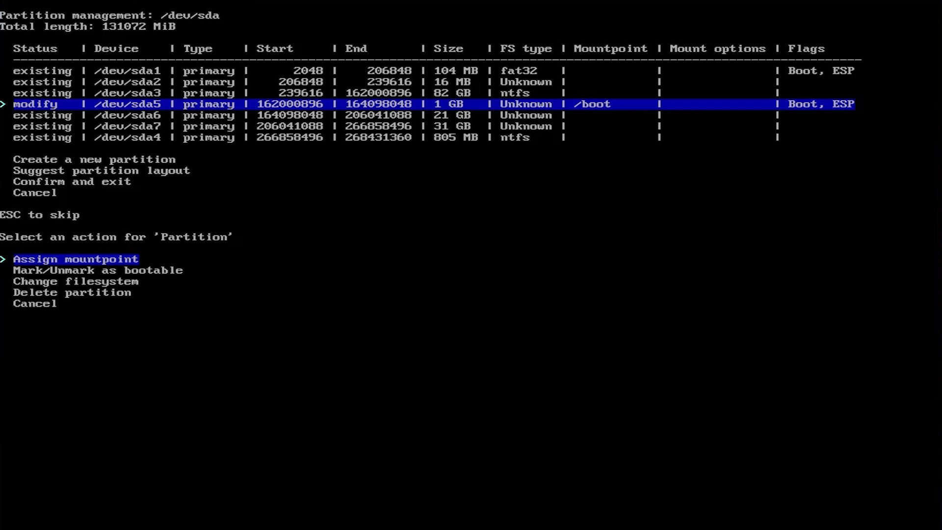
pyautogui.press('Down')
pyautogui.press('Down')
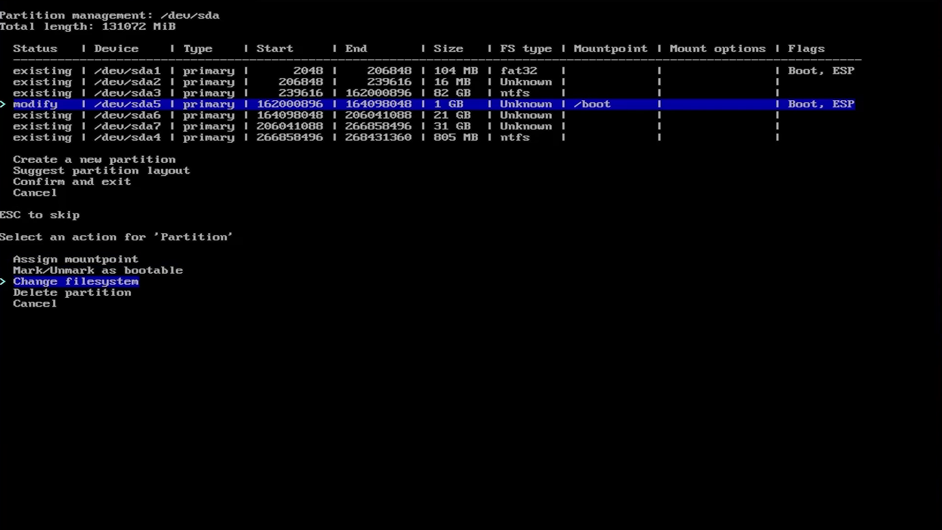
pyautogui.press('Return')
pyautogui.press('Down')
pyautogui.press('Down')
pyautogui.press('Down')
pyautogui.press('Down')
pyautogui.press('Down')
pyautogui.press('Down')
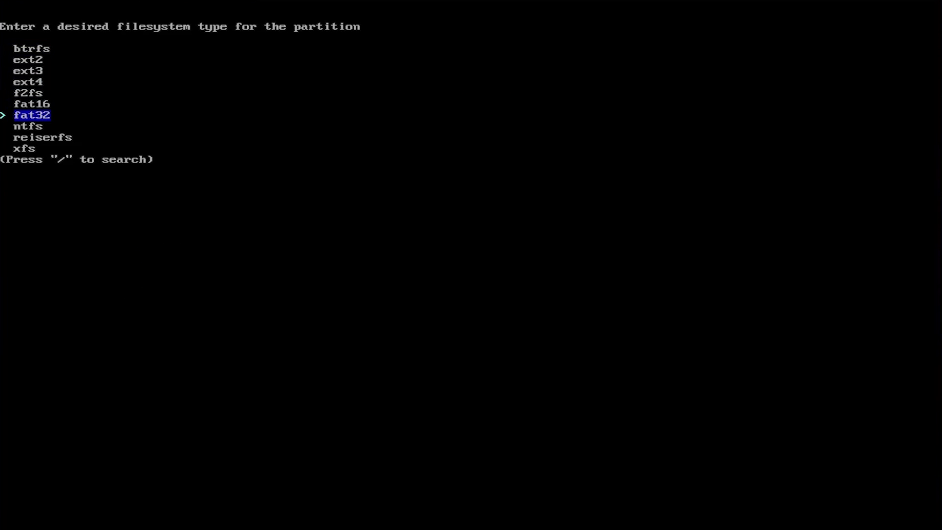
pyautogui.press('Return')
pyautogui.press('Down')
pyautogui.press('Down')
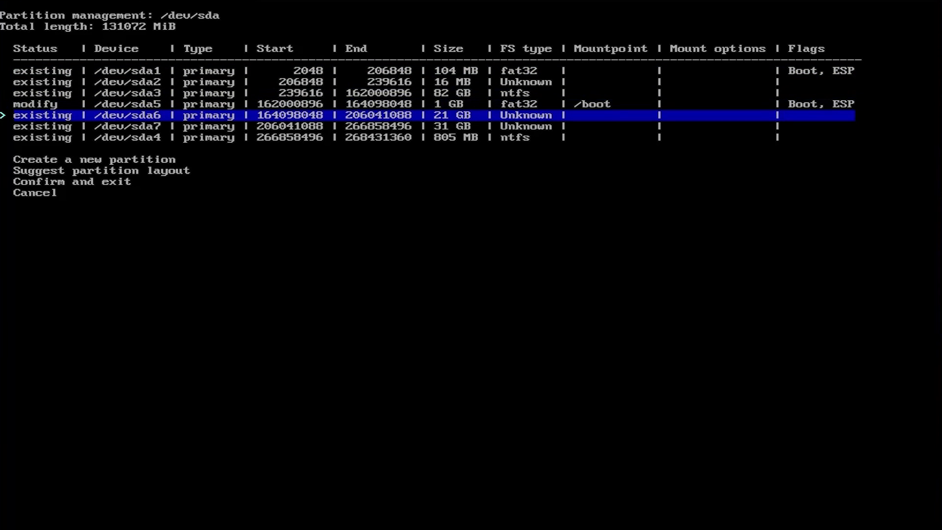
# - Assign / as sda6's mountpoint and mark it for formatting
pyautogui.press('Return')
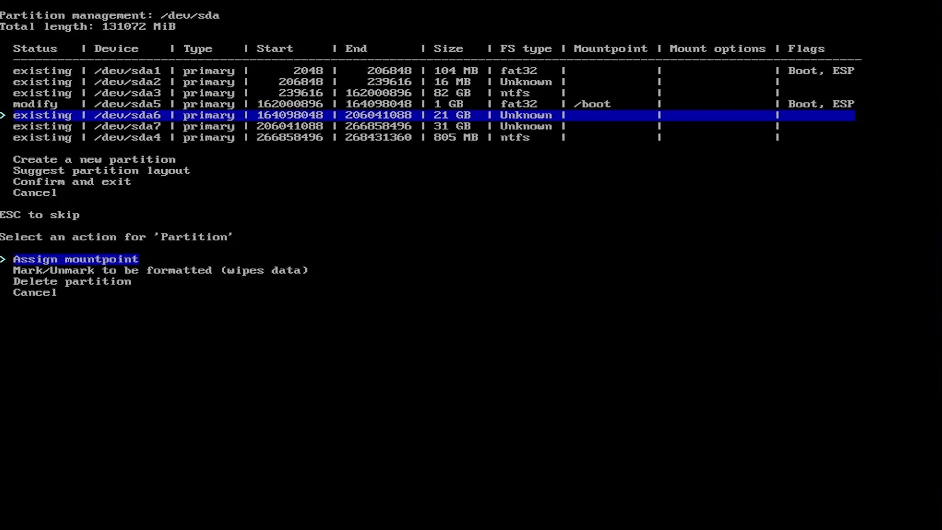
pyautogui.press('Return')
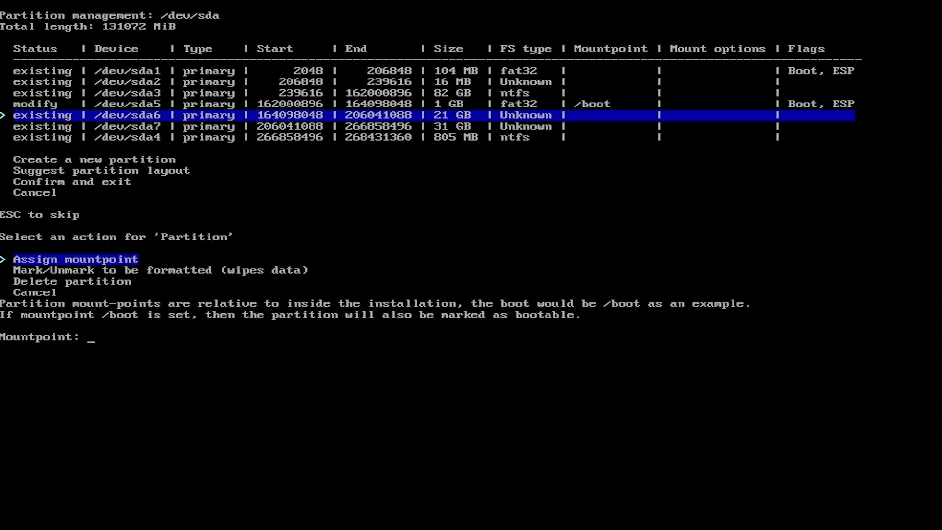
pyautogui.write('/')
pyautogui.press('Return')
pyautogui.press('Down')
pyautogui.press('Down')
pyautogui.press('Down')
pyautogui.press('Down')
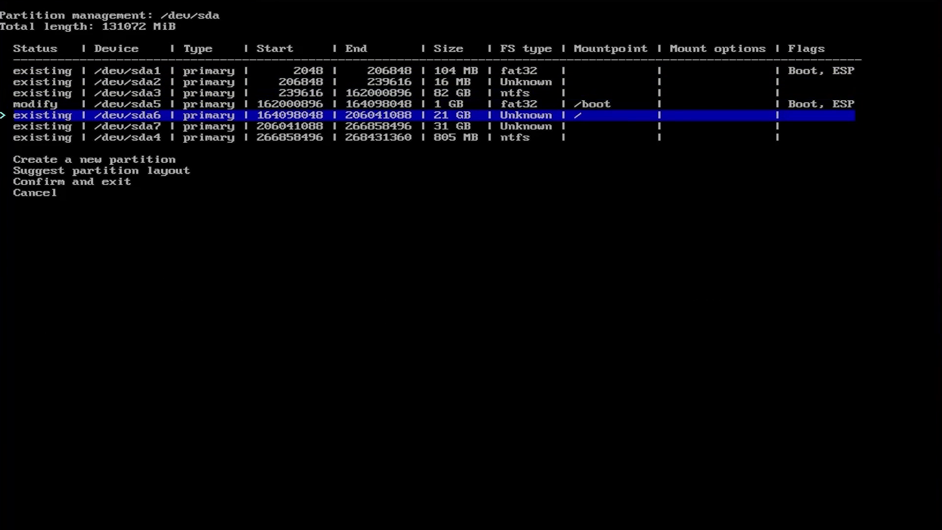
pyautogui.press('Return')
pyautogui.press('Down')
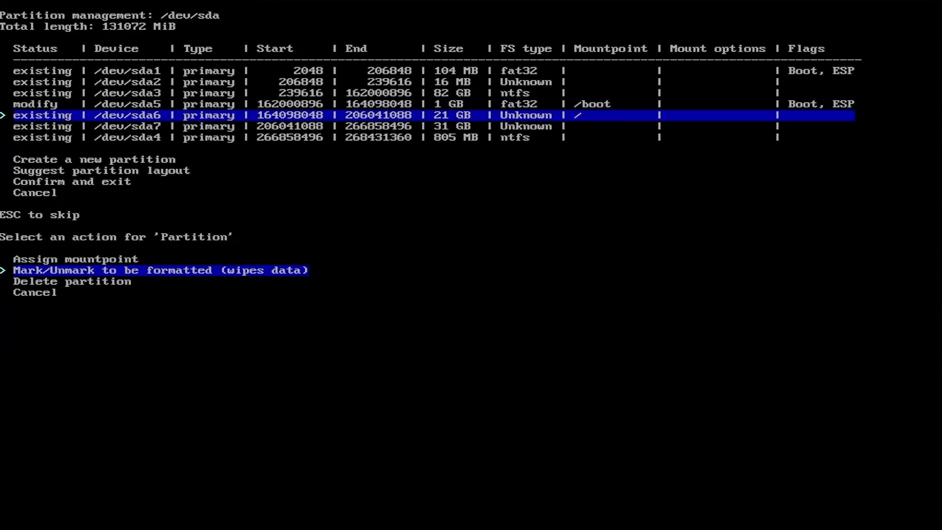
pyautogui.press('Return')
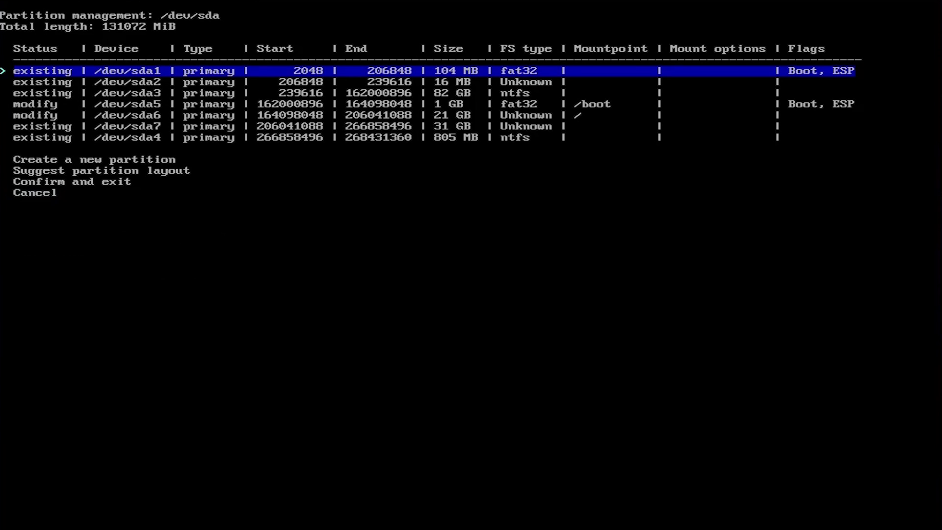
# - Change sda6's filesystem to ext4
pyautogui.press('Down')
pyautogui.press('Down')
pyautogui.press('Down')
pyautogui.press('Down')
pyautogui.press('Return')
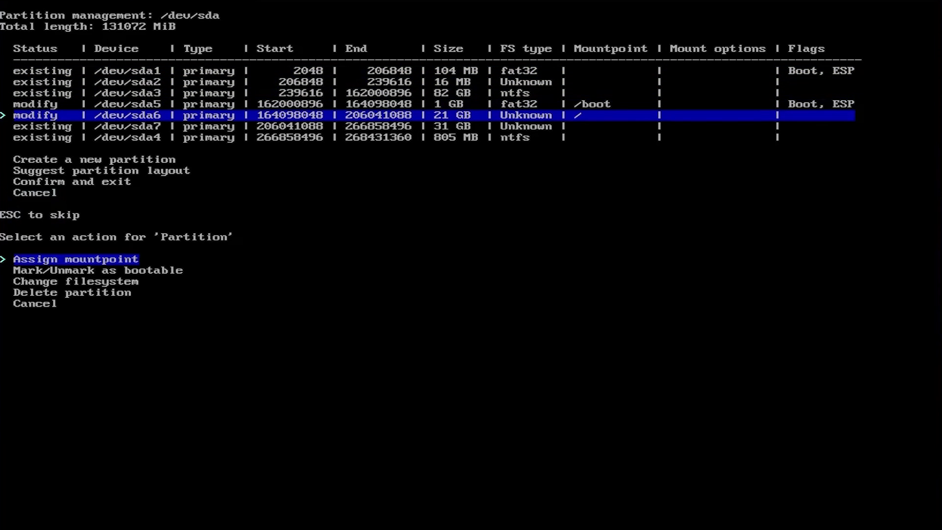
pyautogui.press('Down')
pyautogui.press('Down')
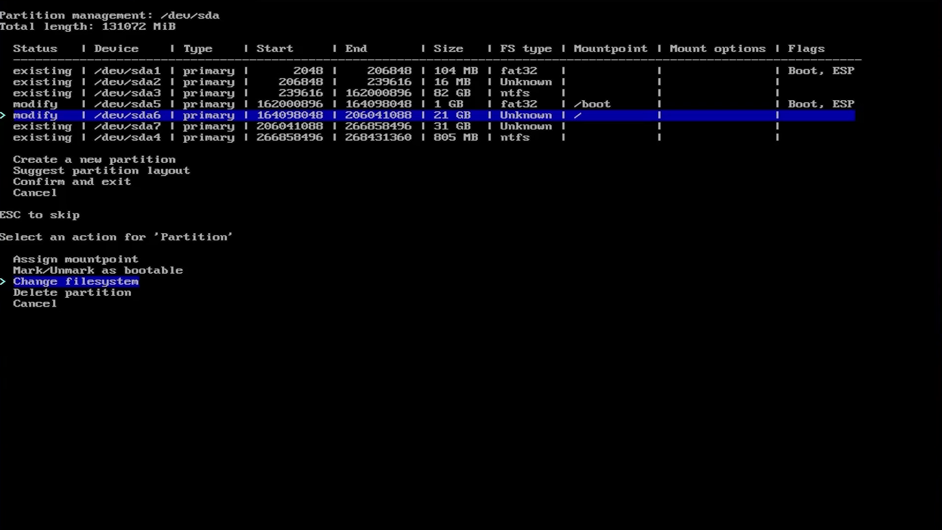
pyautogui.press('Return')
pyautogui.press('Down')
pyautogui.press('Down')
pyautogui.press('Down')
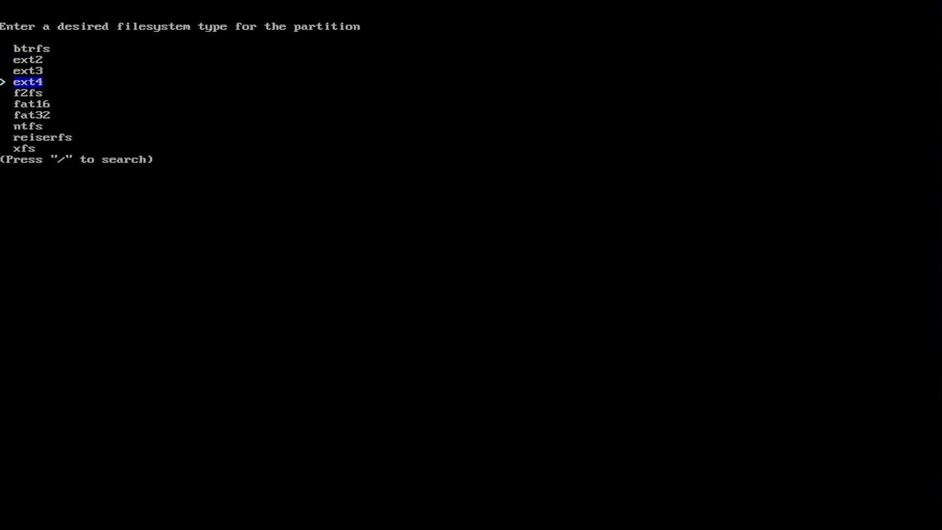
pyautogui.press('Return')
pyautogui.press('Down')
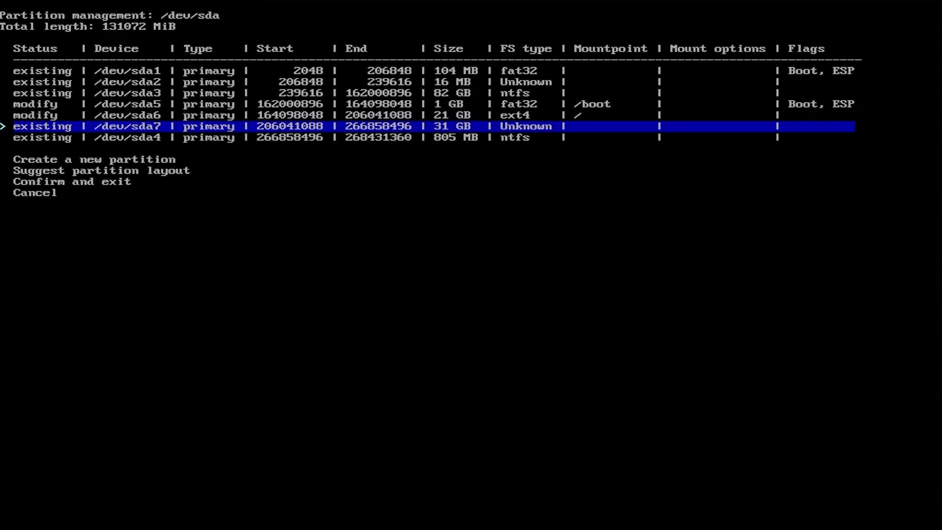
# - Assign /home as sda7's mountpoint and mark it for formatting
pyautogui.press('Return')
pyautogui.press('Return')
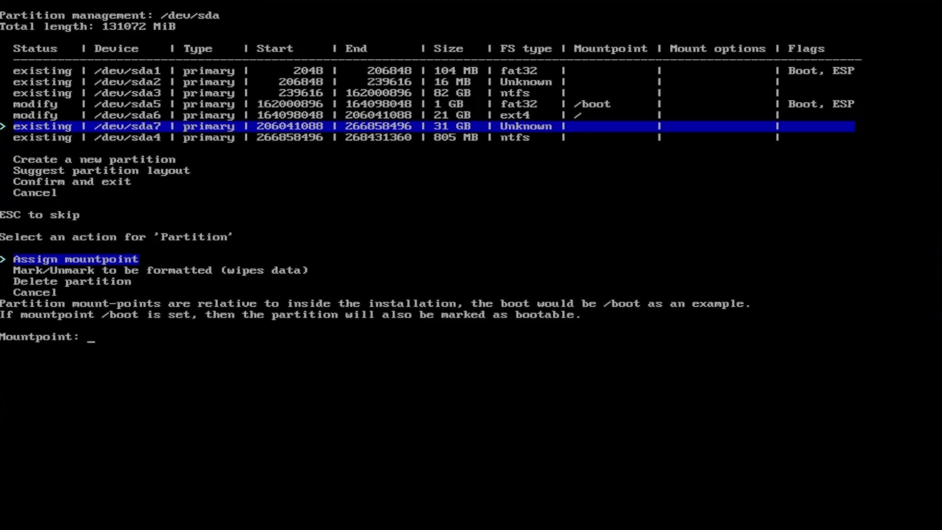
pyautogui.write('/home')
pyautogui.press('Return')
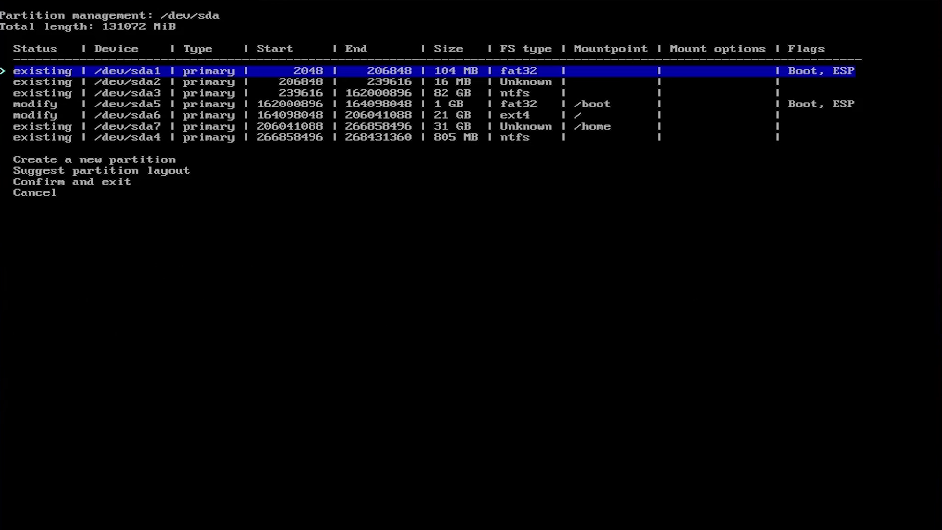
pyautogui.press('Down')
pyautogui.press('Down')
pyautogui.press('Down')
pyautogui.press('Down')
pyautogui.press('Down')
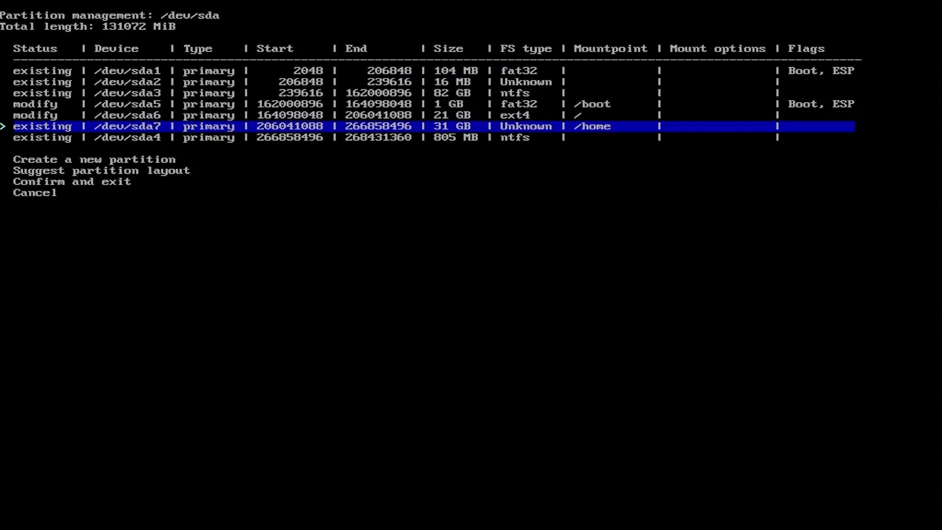
pyautogui.press('Return')
pyautogui.press('Down')
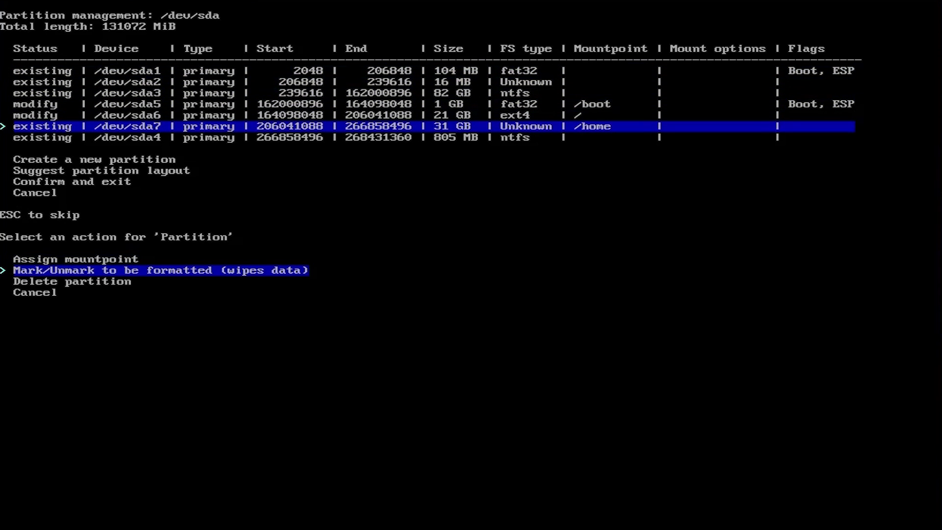
pyautogui.press('Return')
# - Change sda7's filesystem to ext4
pyautogui.press('Down')
pyautogui.press('Down')
pyautogui.press('Down')
pyautogui.press('Down')
pyautogui.press('Down')
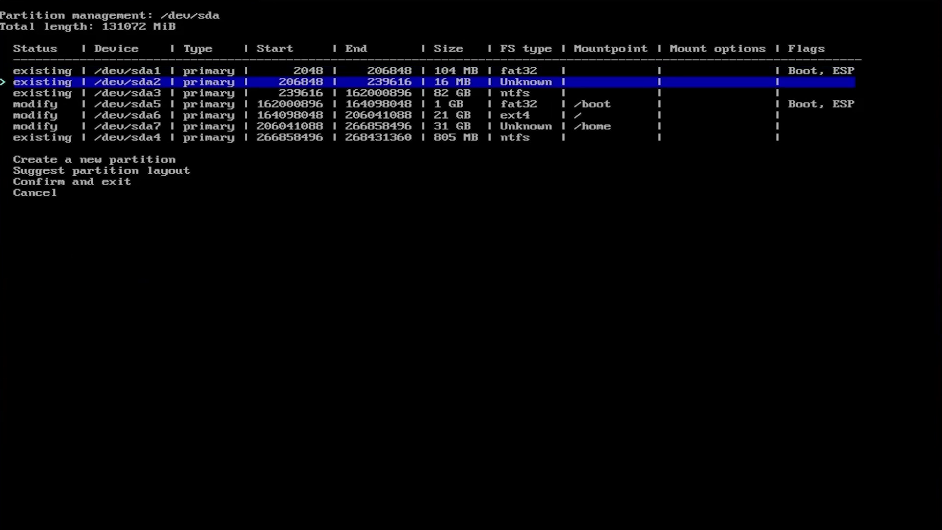
pyautogui.press('Return')
pyautogui.press('Down')
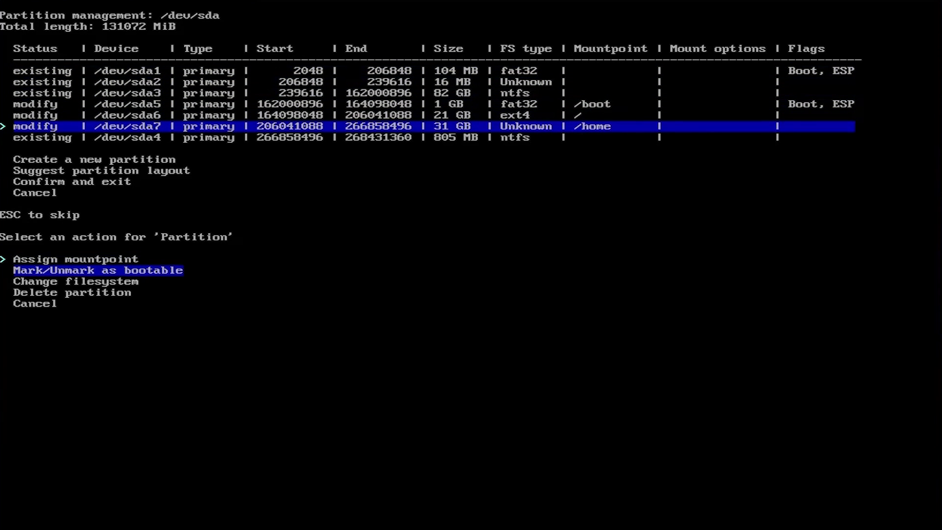
pyautogui.press('Down')
pyautogui.press('Return')
pyautogui.press('Down')
pyautogui.press('Down')
pyautogui.press('Down')
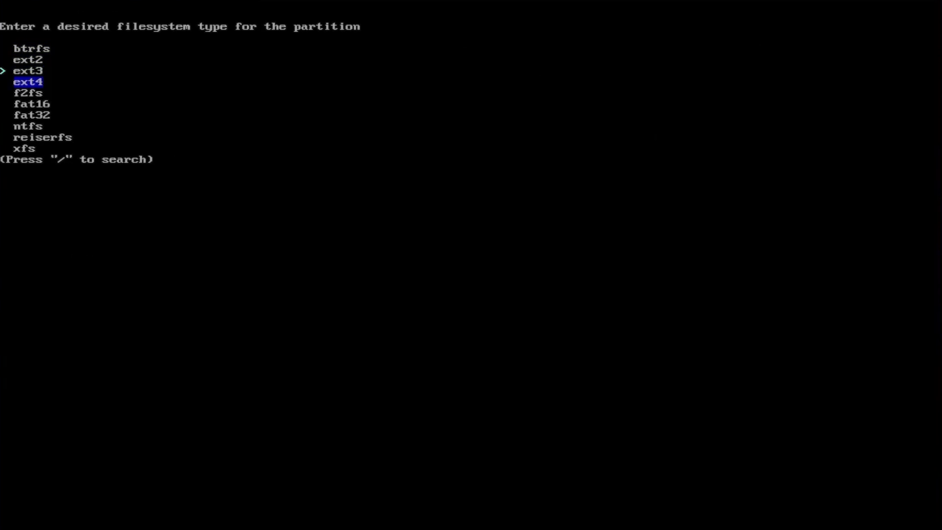
pyautogui.press('Return')
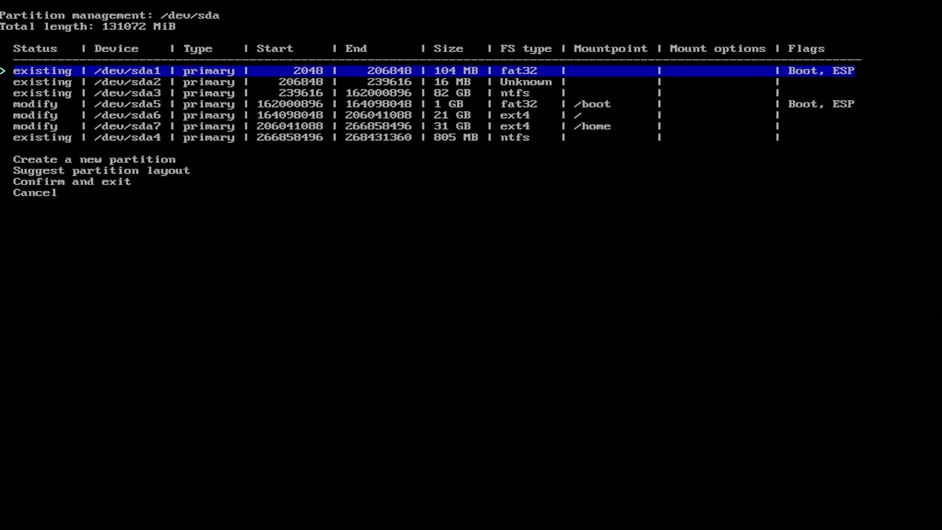
pyautogui.press('Down')
pyautogui.press('Down')
pyautogui.press('Down')
pyautogui.press('Down')
pyautogui.press('Down')
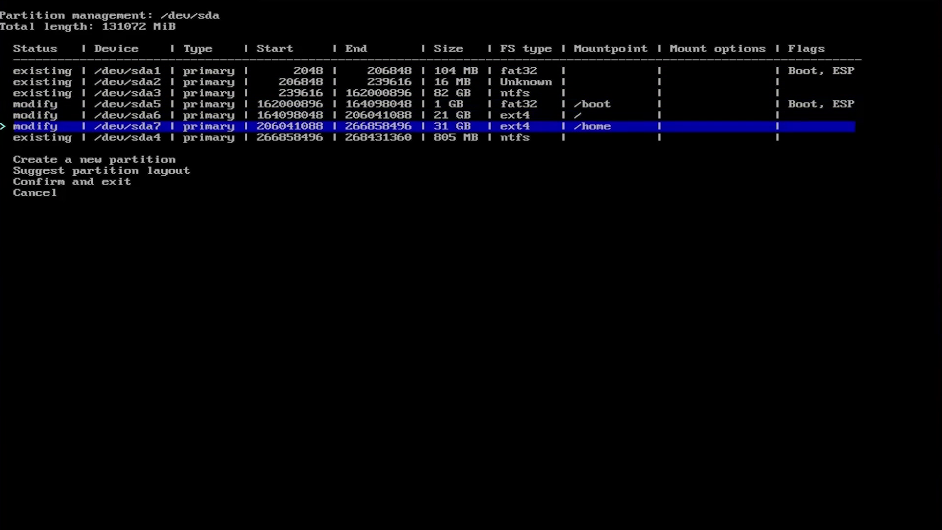
pyautogui.press('Down')
pyautogui.press('Down')
pyautogui.press('Down')
pyautogui.press('Down')
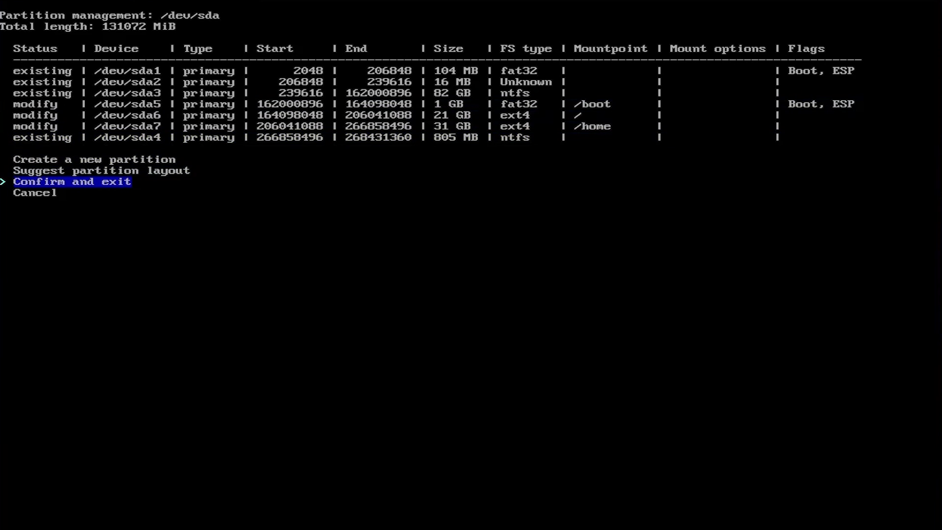
# - Save the partition layout and choose Grub as the bootloader
pyautogui.press('Return')
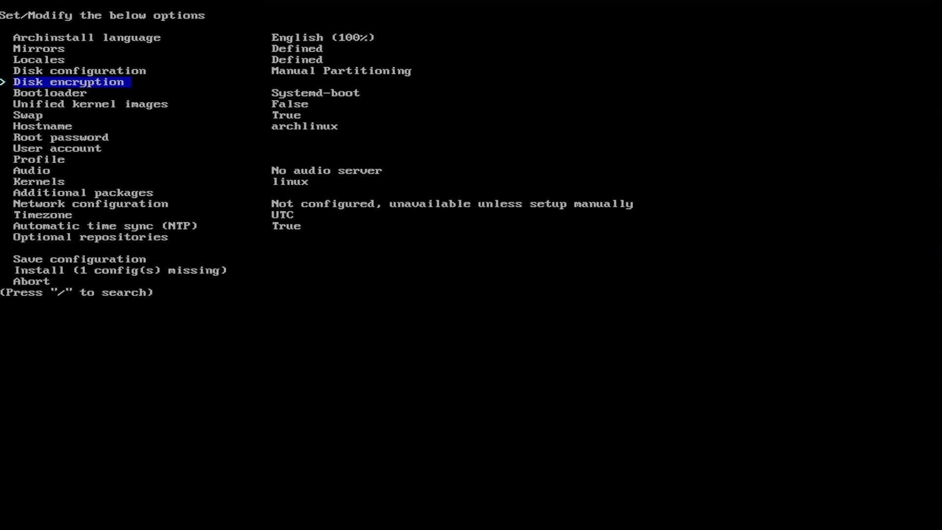
pyautogui.press('Down')
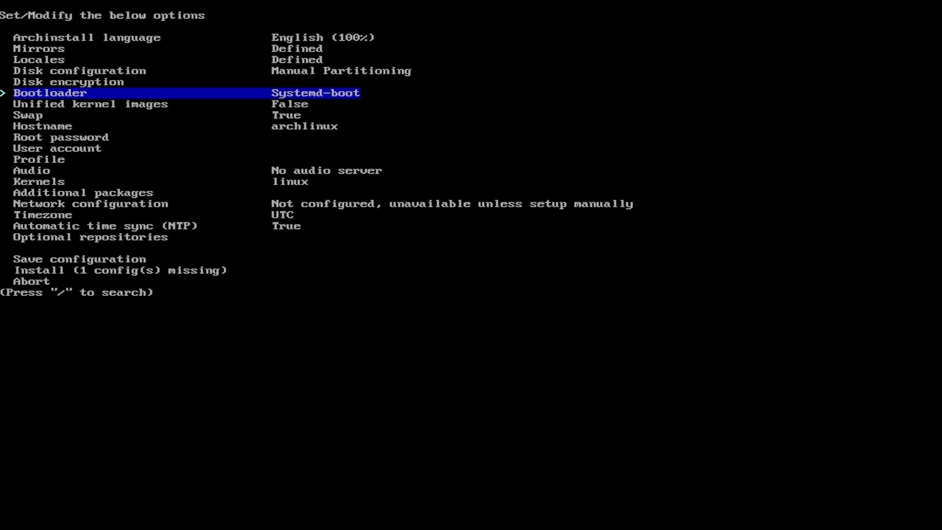
pyautogui.press('Return')
pyautogui.press('Down')
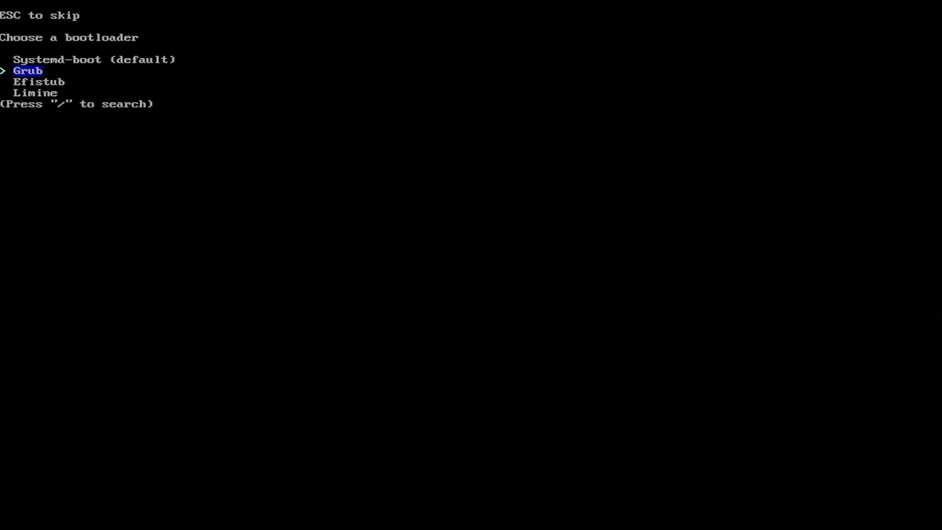
pyautogui.press('Return')
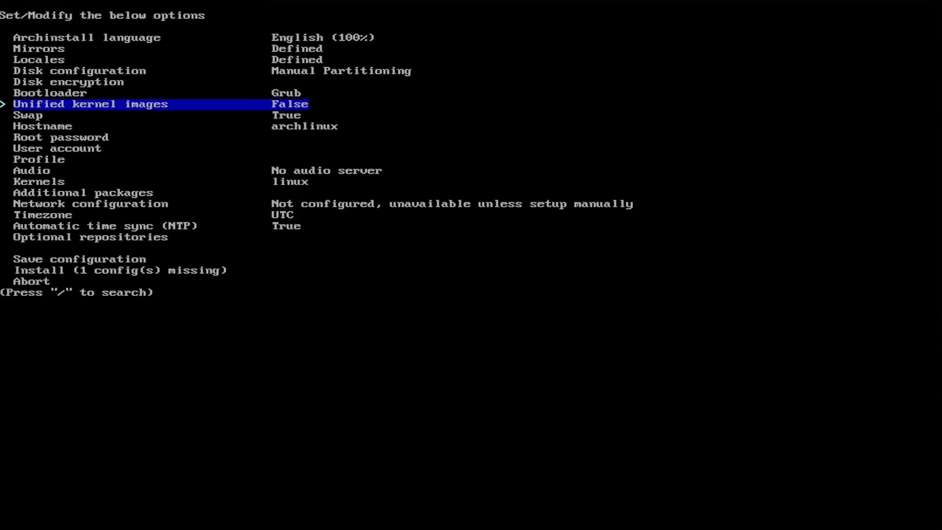
# - Set the hostname to kmdtech-pc and set the root password
pyautogui.press('Down')
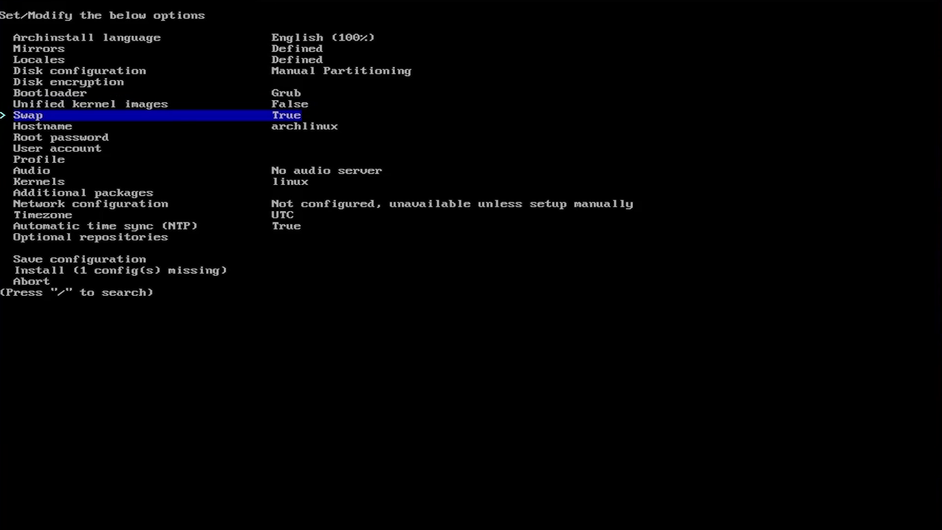
pyautogui.press('Down')
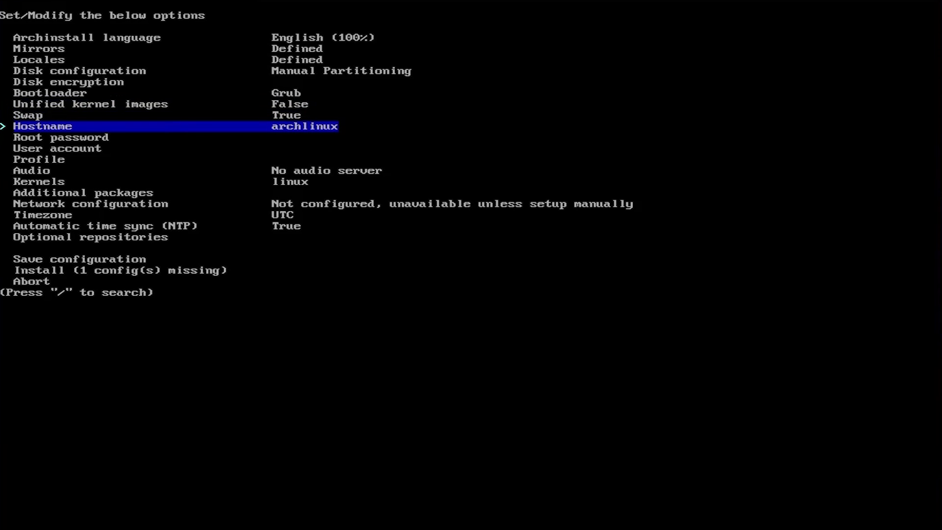
pyautogui.press('Return')
pyautogui.press('BackSpace')
pyautogui.press('BackSpace')
pyautogui.press('BackSpace')
pyautogui.press('BackSpace')
pyautogui.press('BackSpace')
pyautogui.press('BackSpace')
pyautogui.press('BackSpace')
pyautogui.press('BackSpace')
pyautogui.press('BackSpace')
pyautogui.write('kmdtech-pc')
pyautogui.press('Return')
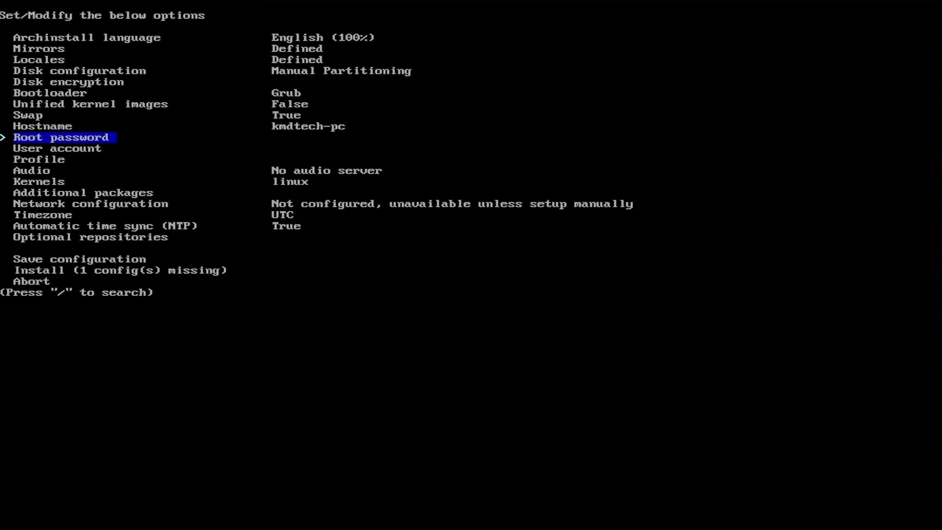
pyautogui.press('Return')
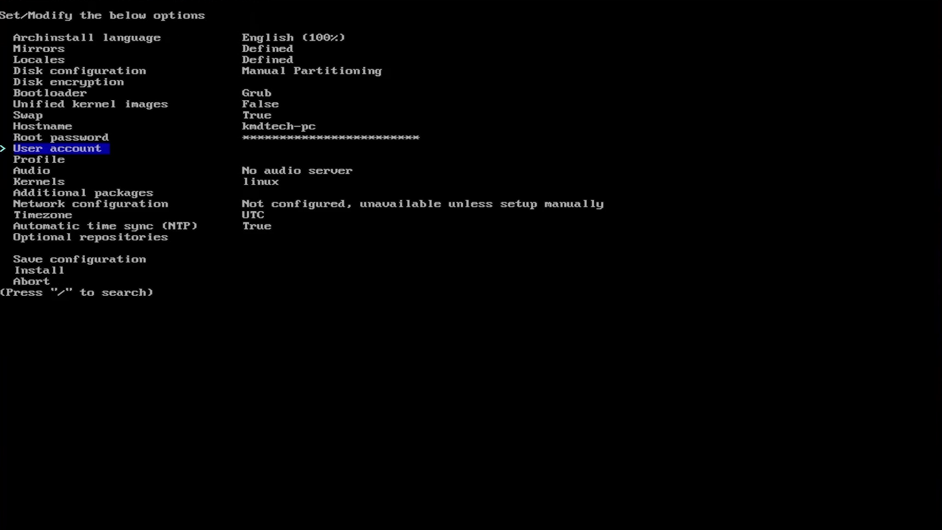
# - Add a new user account with superuser rights
pyautogui.press('Return')
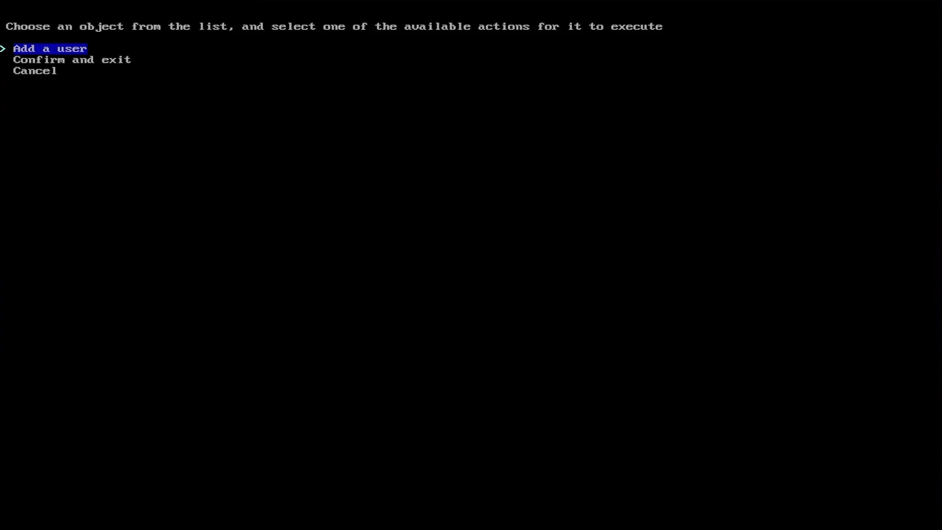
pyautogui.press('Return')
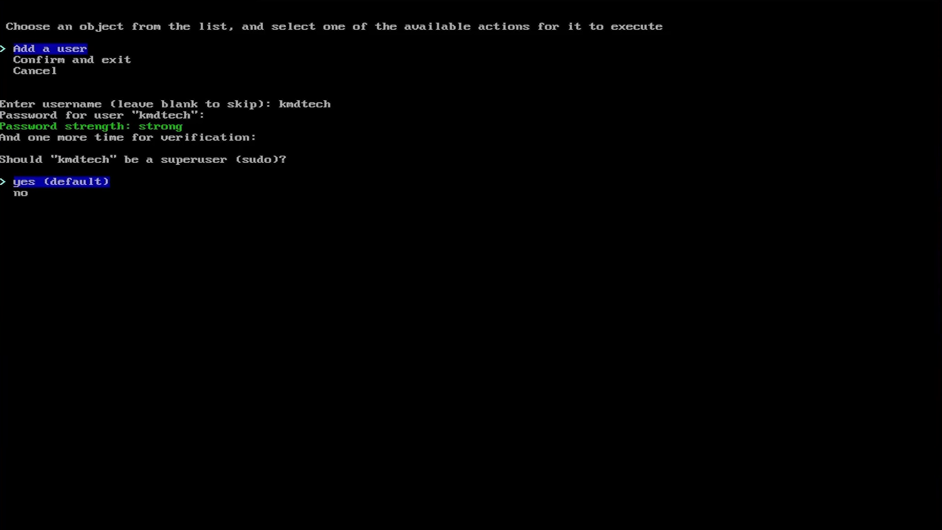
pyautogui.press('Return')
pyautogui.press('Down')
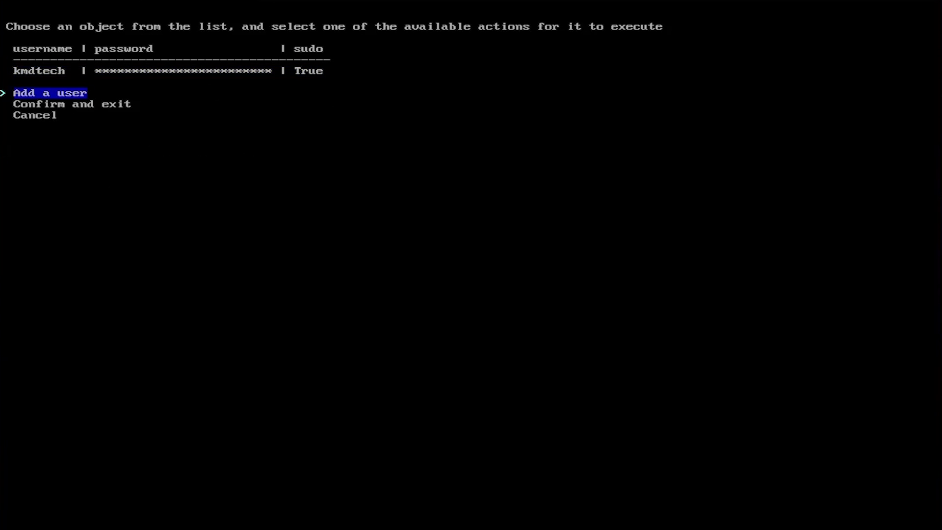
pyautogui.press('Down')
pyautogui.press('Return')
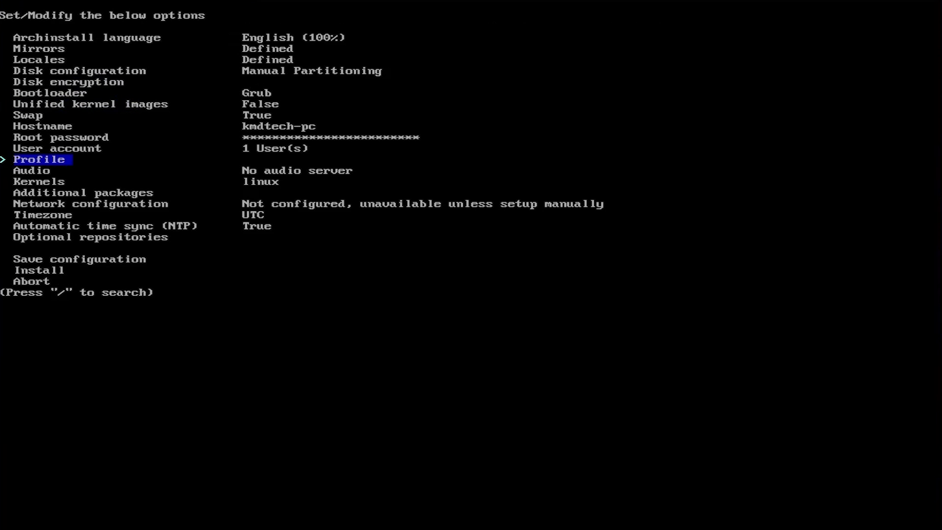
# - Choose the Desktop profile type
pyautogui.press('Return')
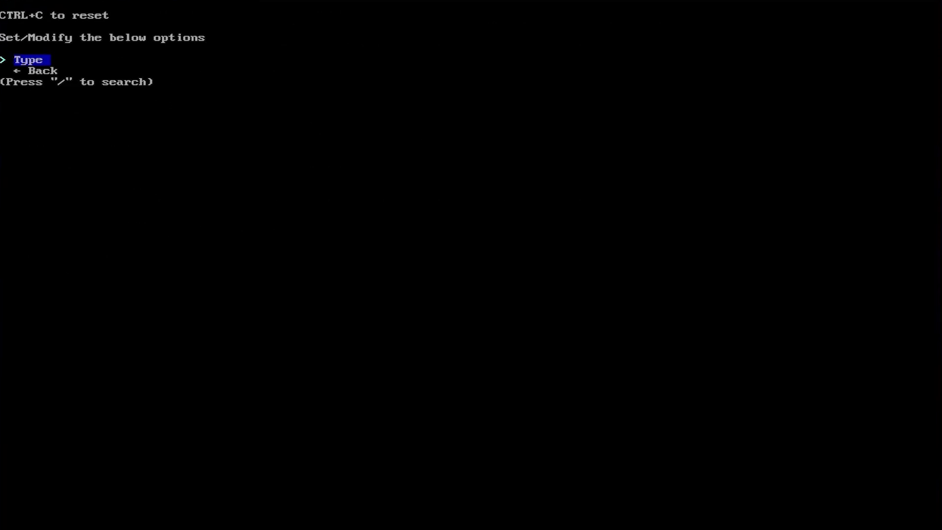
pyautogui.press('Return')
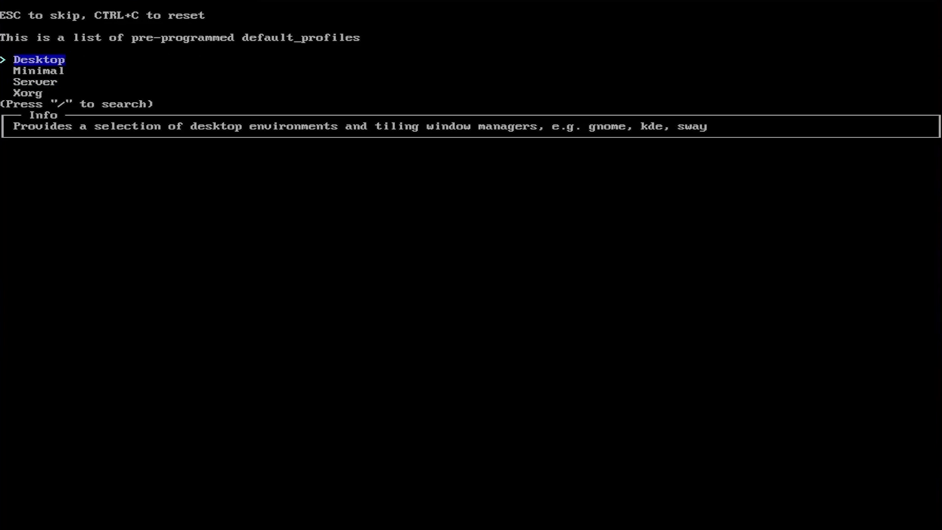
pyautogui.press('Return')
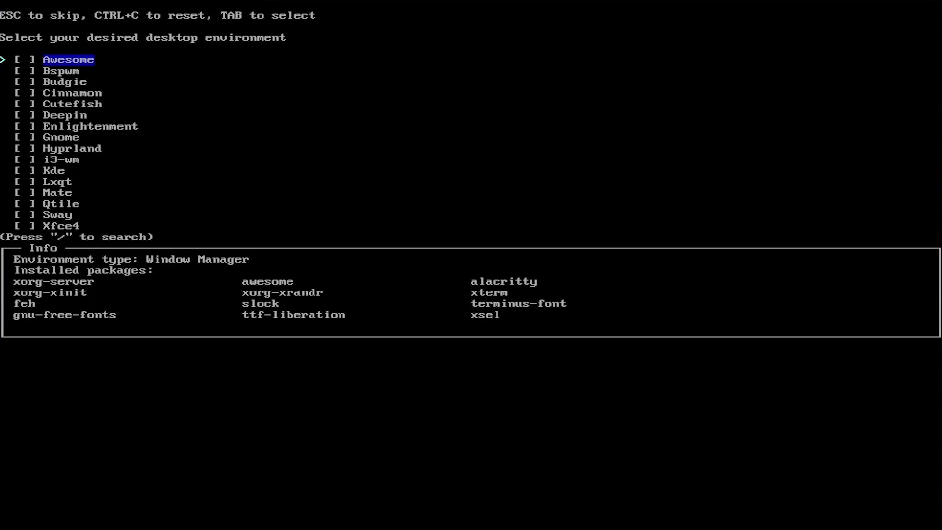
# - Choose the Cinnamon desktop with the 'All open-source (default)' graphics drivers
pyautogui.press('Down')
pyautogui.press('Down')
pyautogui.press('Down')
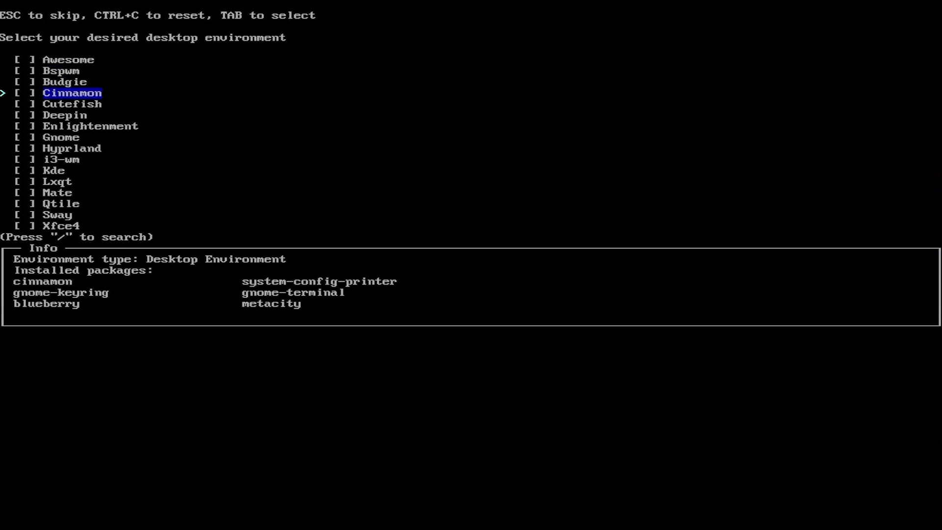
pyautogui.press('Return')
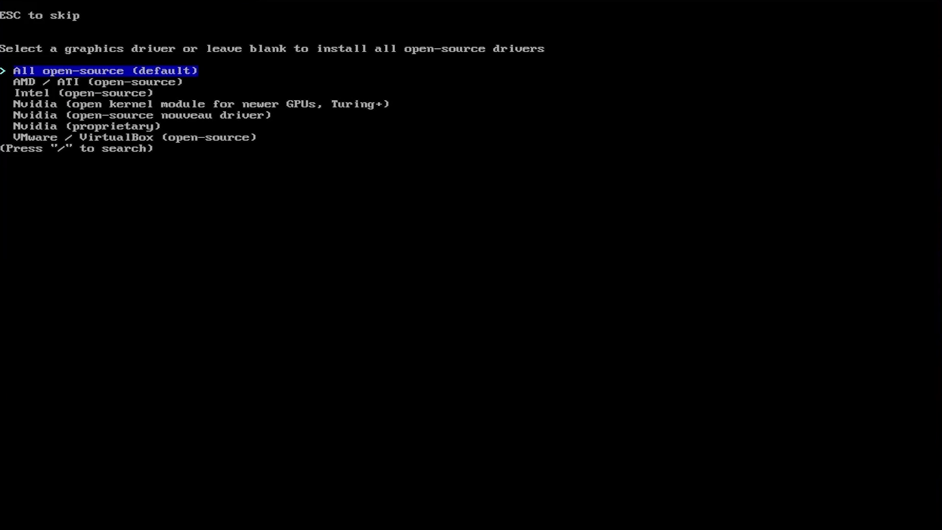
pyautogui.press('Down')
pyautogui.press('Down')
pyautogui.press('Down')
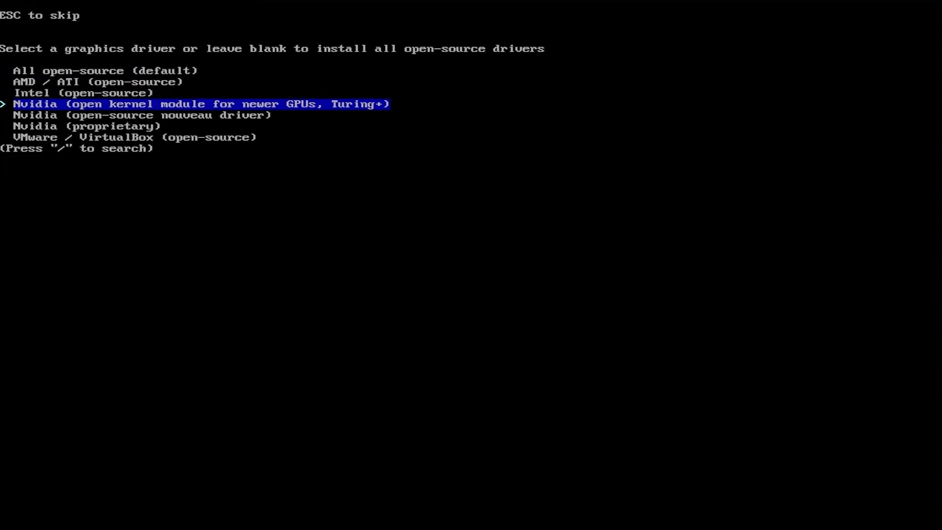
pyautogui.press('Up')
pyautogui.press('Up')
pyautogui.press('Up')
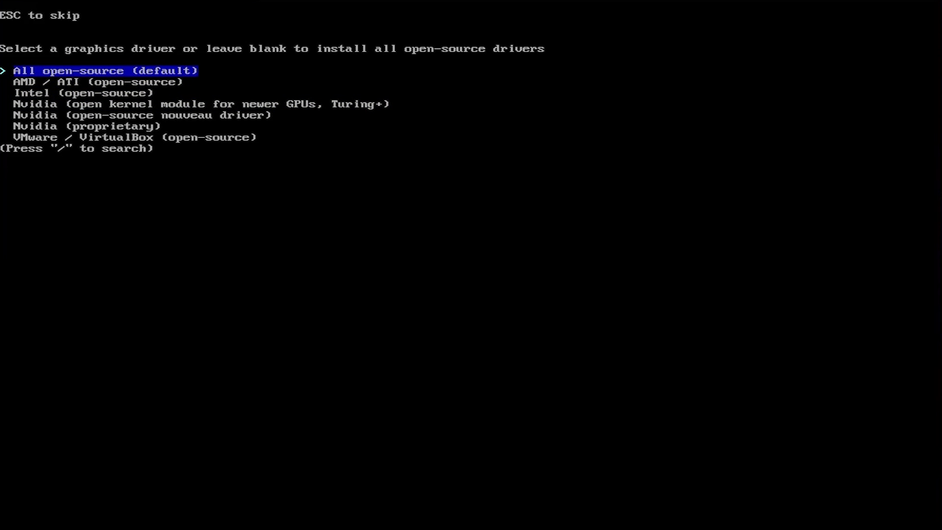
pyautogui.press('Return')
# - Keep lightdm-gtk-greeter as the login greeter and leave the profile settings
pyautogui.press('Down')
pyautogui.press('Down')
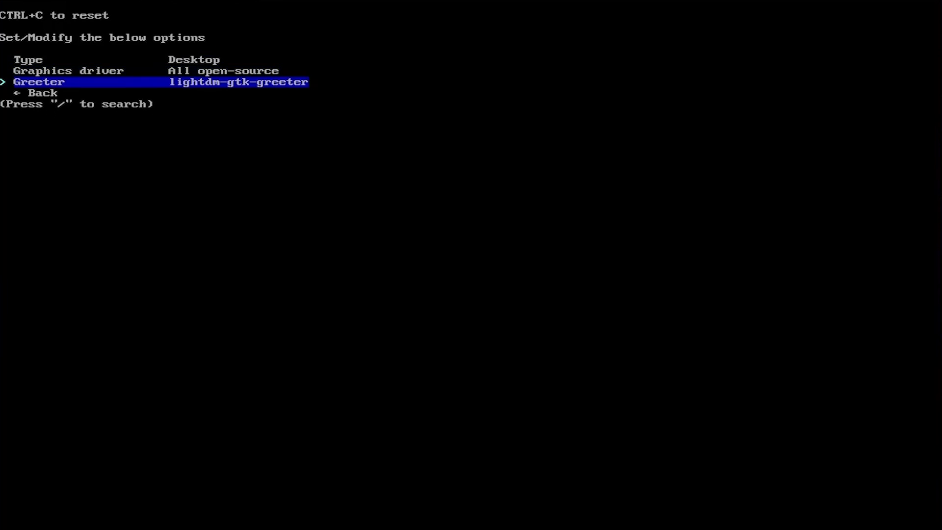
pyautogui.press('Return')
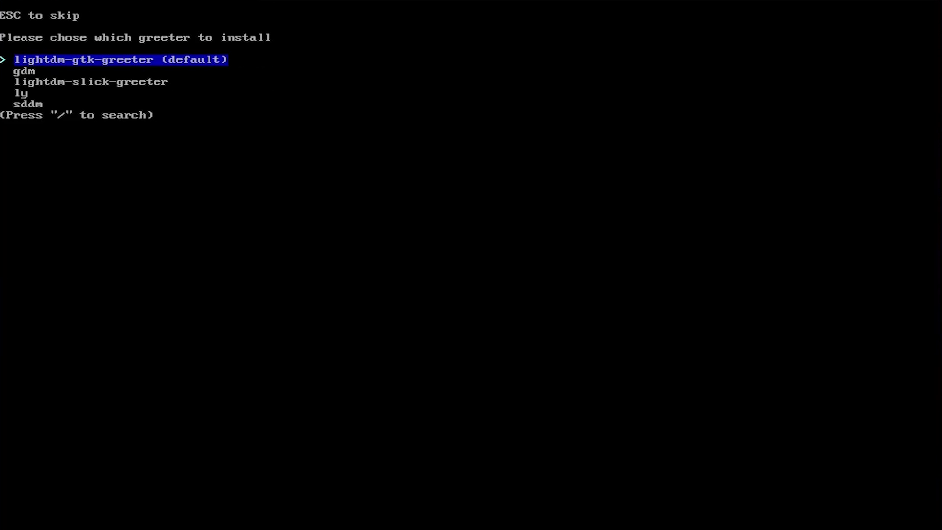
pyautogui.press('Return')
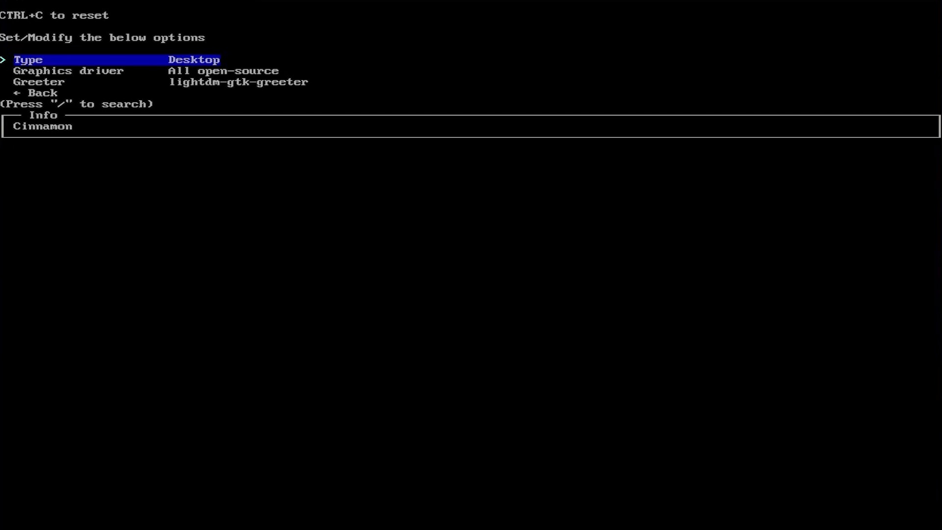
pyautogui.press('Down')
pyautogui.press('Down')
pyautogui.press('Down')
# - Set the audio server to Pipewire
pyautogui.press('Return')
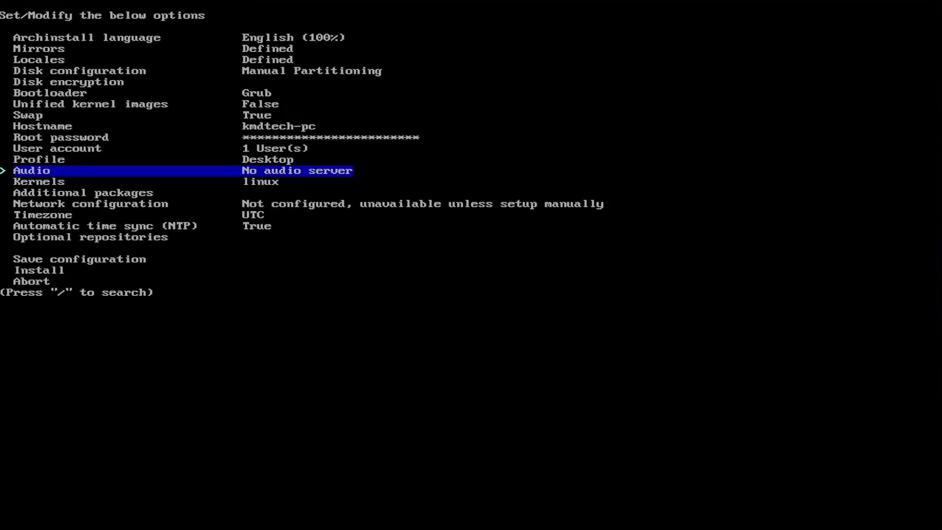
pyautogui.press('Return')
pyautogui.press('Down')
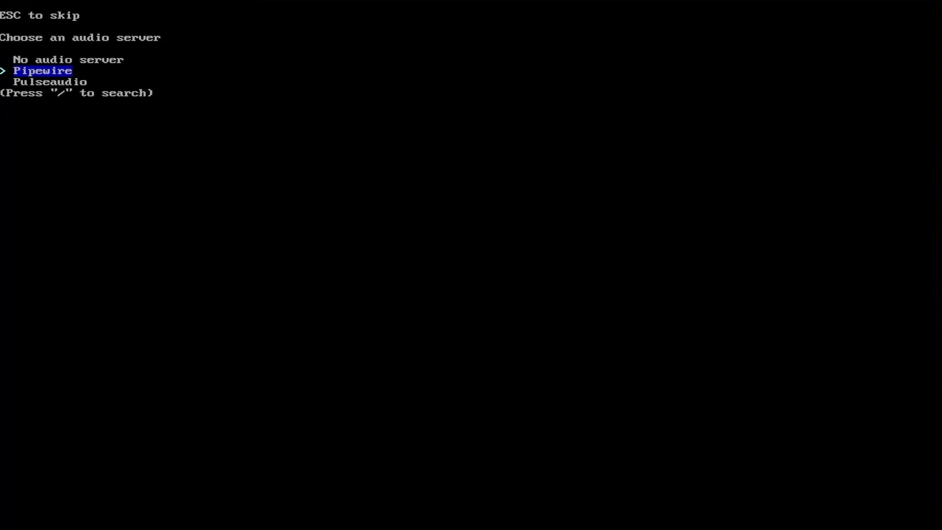
pyautogui.press('Return')
pyautogui.press('Down')
# - Add firefox as an additional package
pyautogui.press('Return')
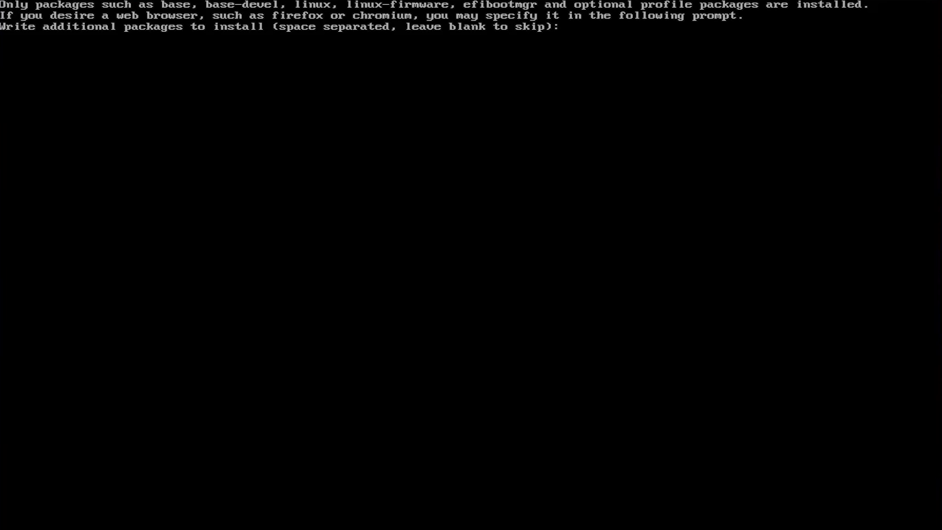
pyautogui.write('firefox')
pyautogui.press('Return')
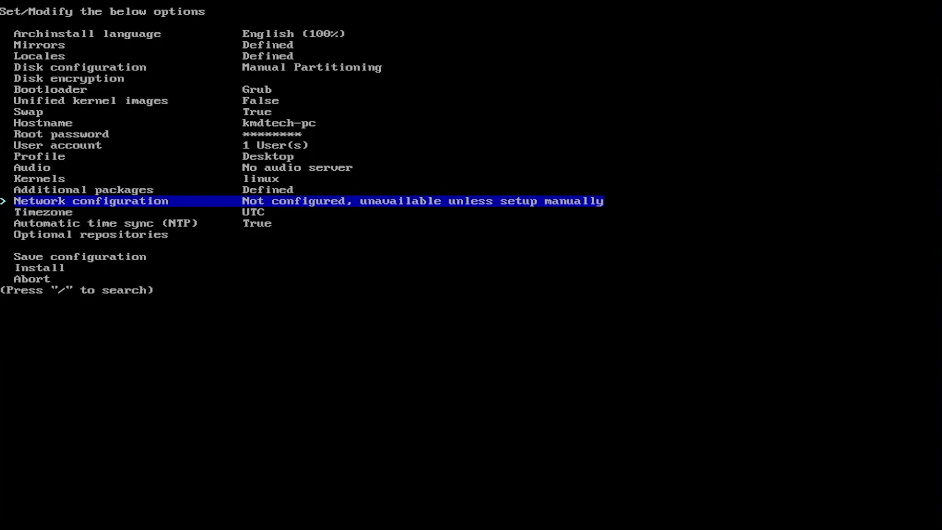
# - Use NetworkManager for network configuration and show the optional repositories list
pyautogui.press('Return')
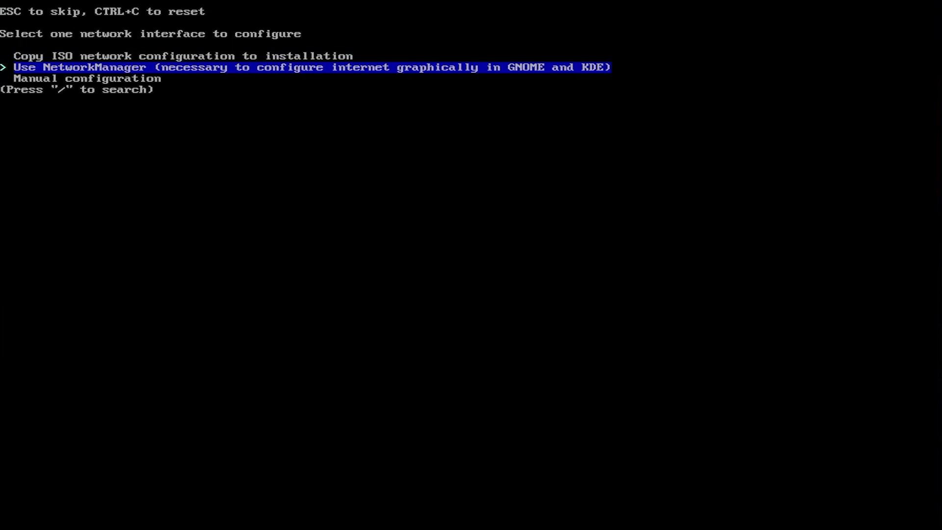
pyautogui.press('Return')
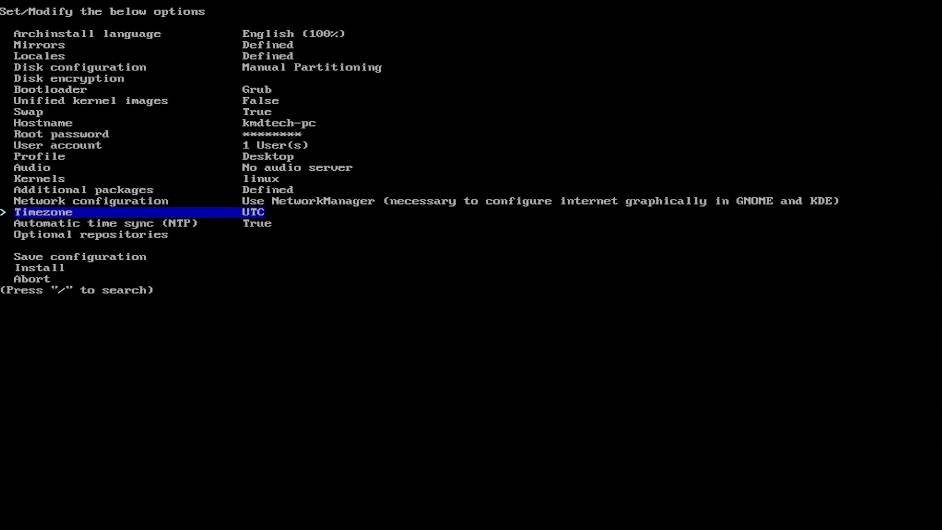
pyautogui.press('Down')
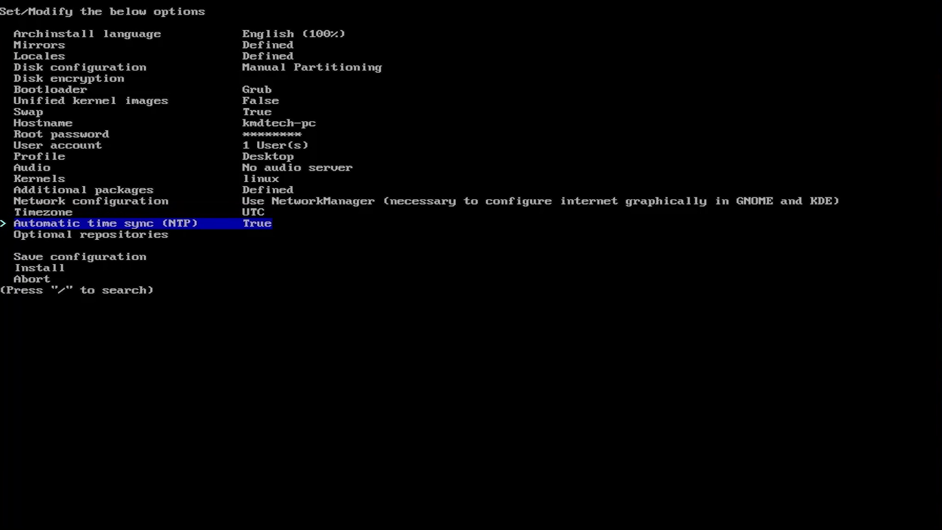
pyautogui.press('Down')
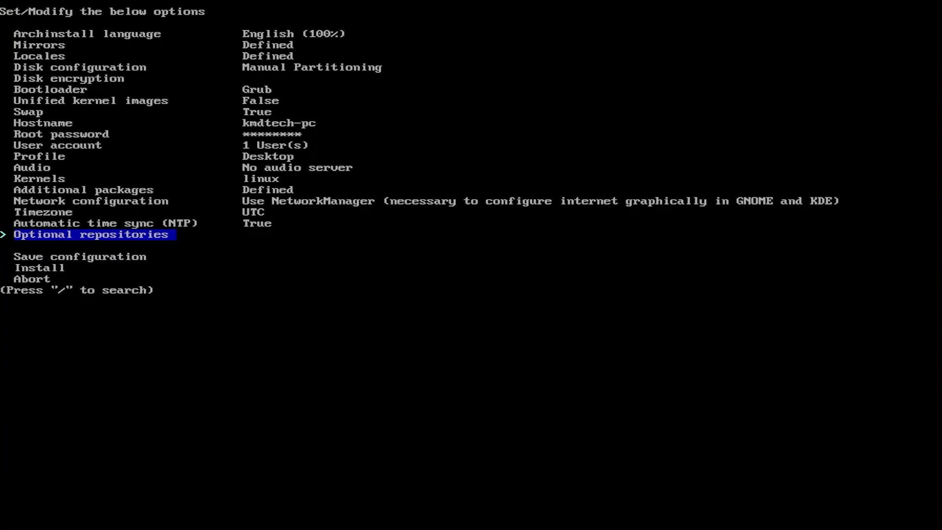
pyautogui.press('Return')
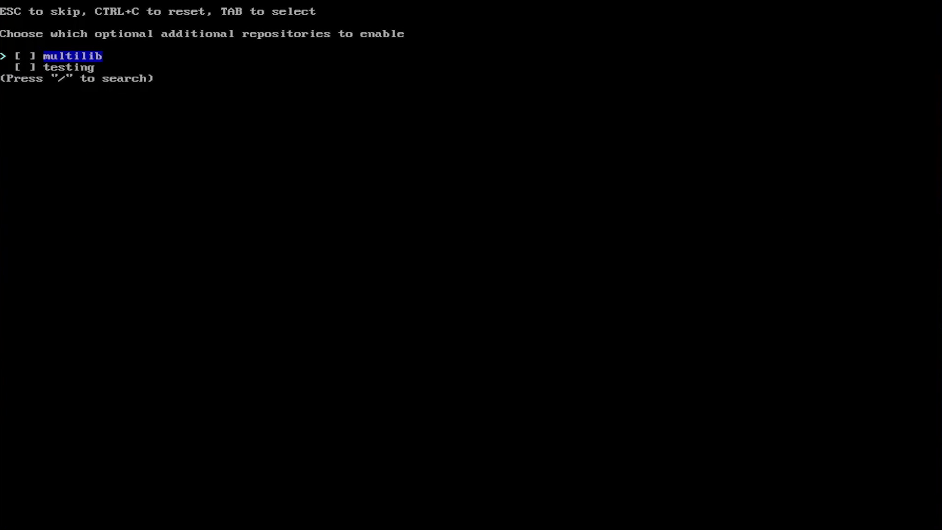
# - Start the installation without optional repositories and chroot into the new system
pyautogui.press('Escape')
pyautogui.press('Down')
pyautogui.press('Down')
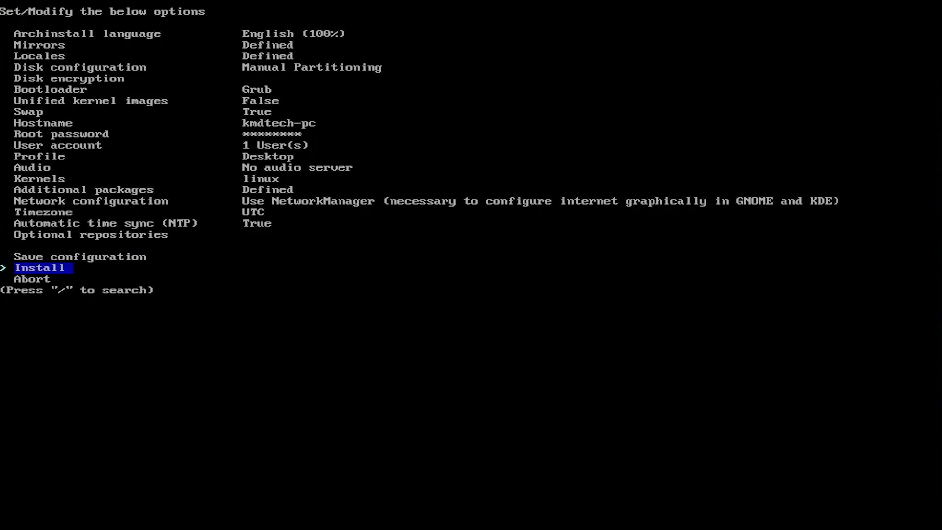
pyautogui.press('Return')
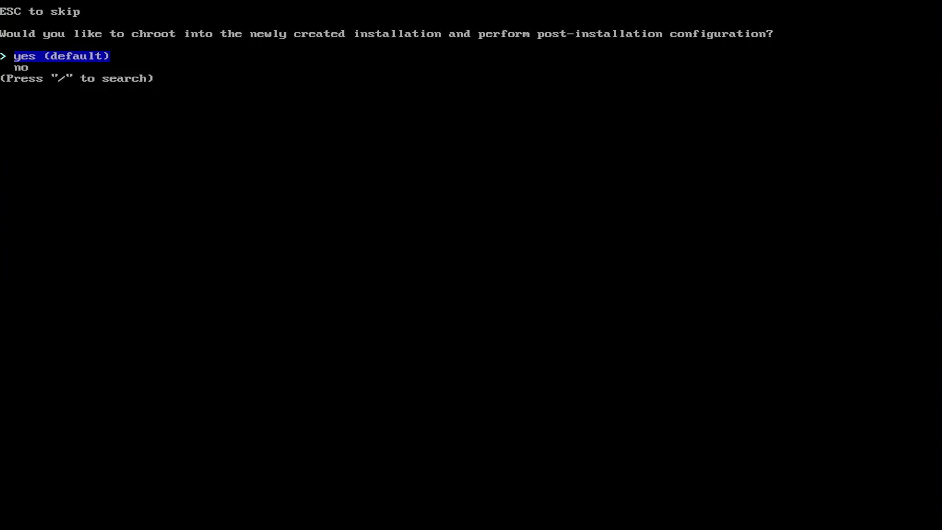
pyautogui.press('Return')
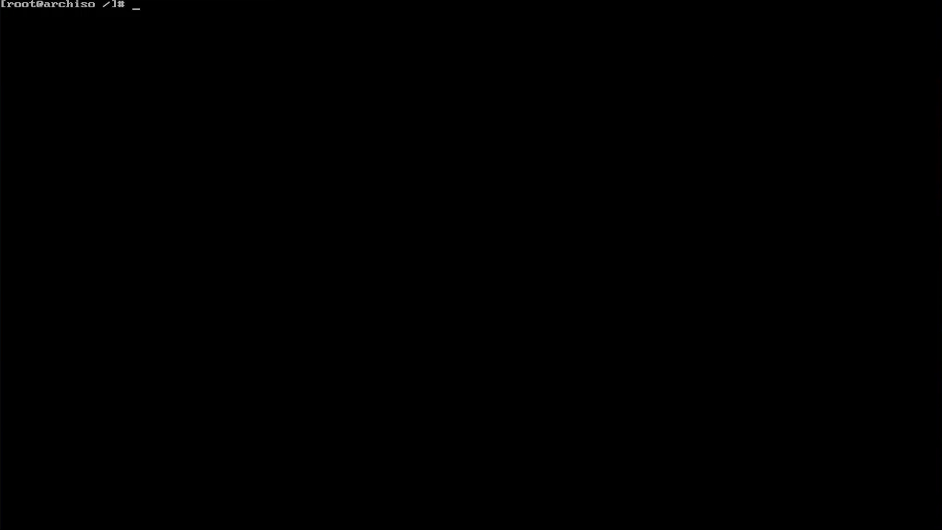
# - List UEFI boot entries, then run grub-install --target=x86_64-efi --efi-directory=/boot --recheck
pyautogui.write('efibootmgr')
pyautogui.press('Return')
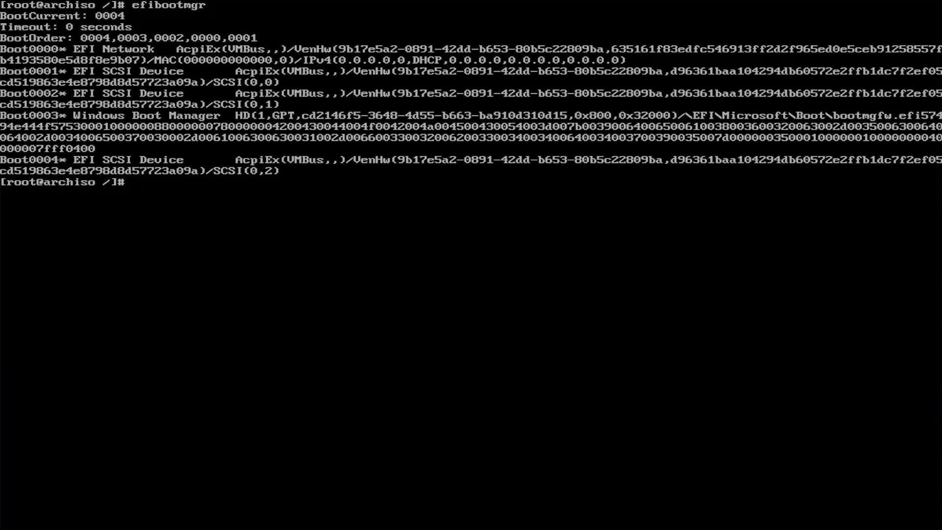
pyautogui.write('grub-install --target=')
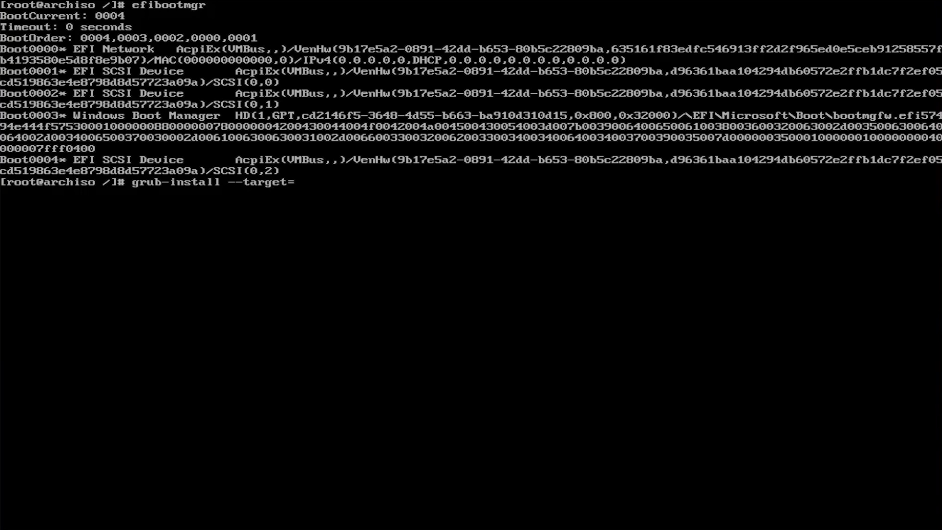
pyautogui.write('x86_64-efi --efi-directory=/boot')
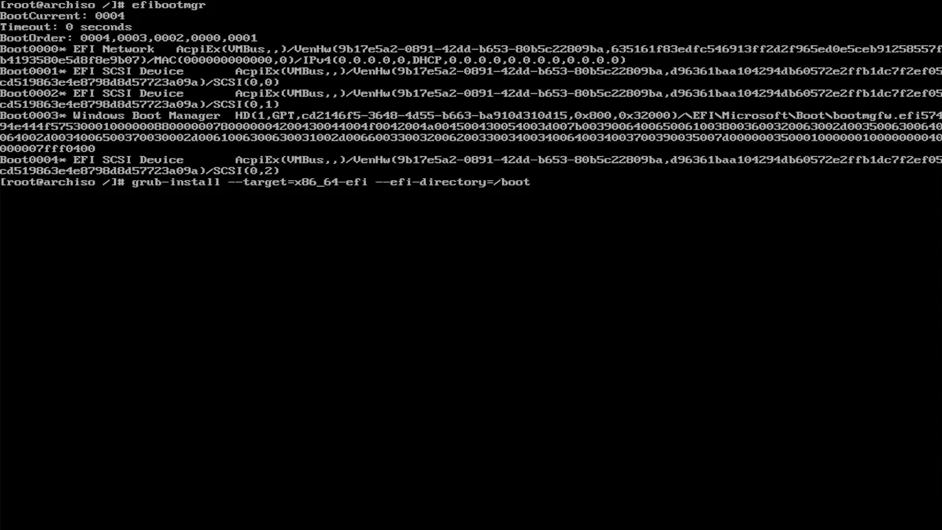
pyautogui.write(' --recheck')
pyautogui.press('Return')
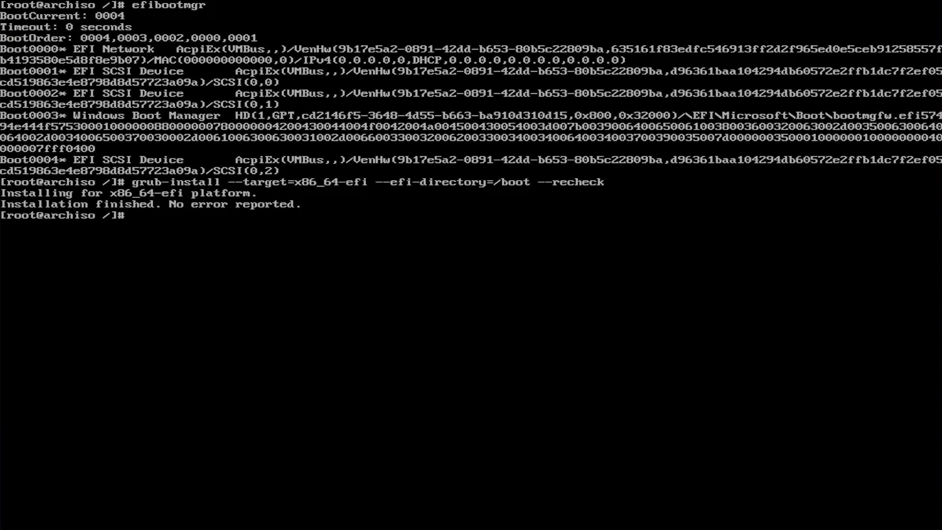
# - Confirm the new arch boot entry with efibootmgr and exit the chroot
pyautogui.write('efibootmgr')
pyautogui.press('Return')
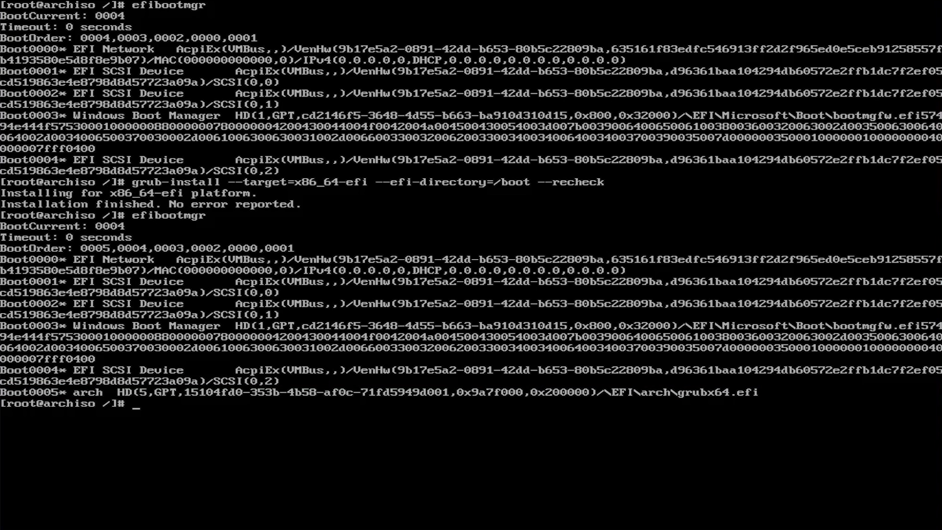
pyautogui.write('exit')
pyautogui.press('Return')
# - Reboot and start the Arch Linux entry from the GRUB menu
pyautogui.write('reboot')
pyautogui.press('Return')
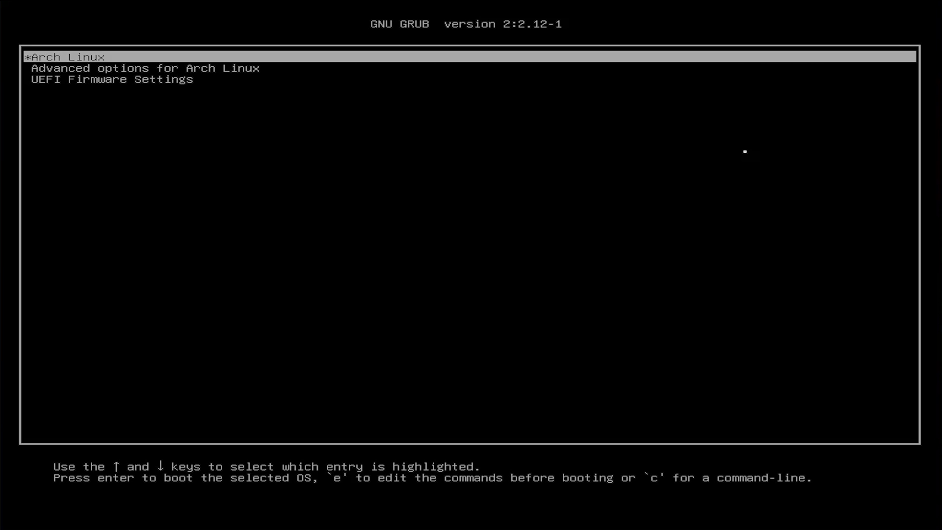
pyautogui.press('Return')
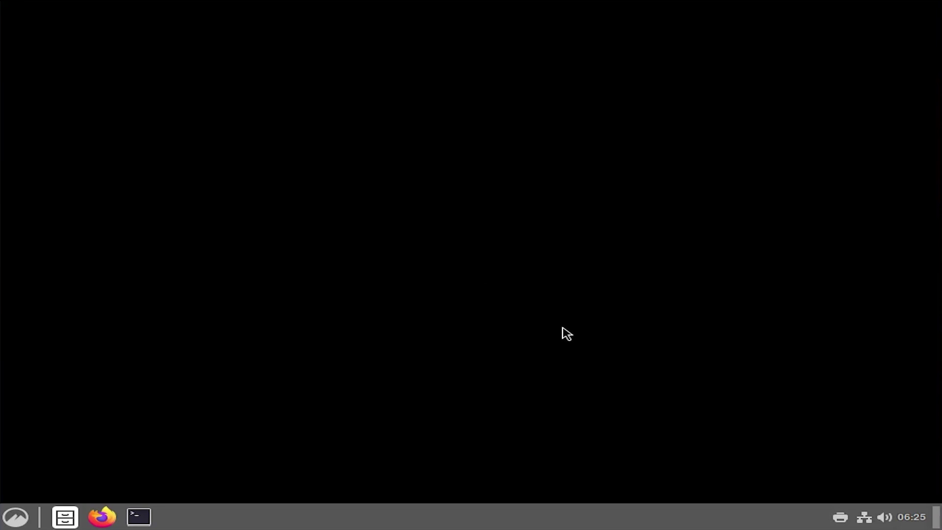
# - In a new terminal, become root with sudo su - and install os-prober with pacman
pyautogui.click(137, 516)
pyautogui.write('sudo su -')
pyautogui.press('Return')
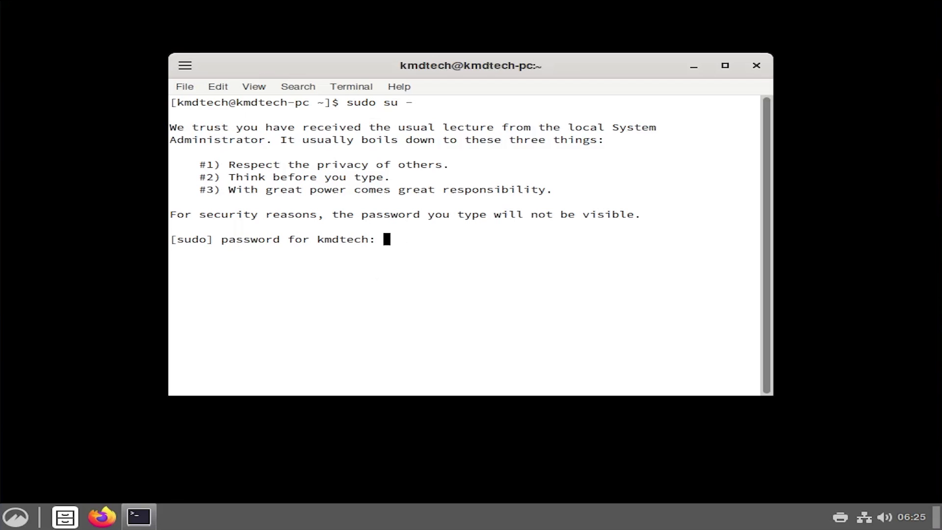
pyautogui.press('Return')
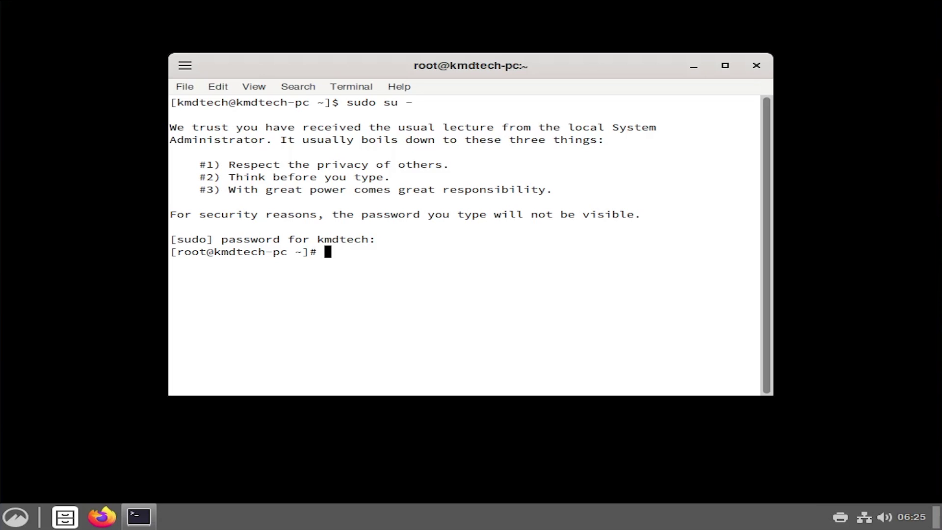
pyautogui.write('pacman -S os-prober')
pyautogui.press('Return')
pyautogui.write('y')
pyautogui.press('Return')
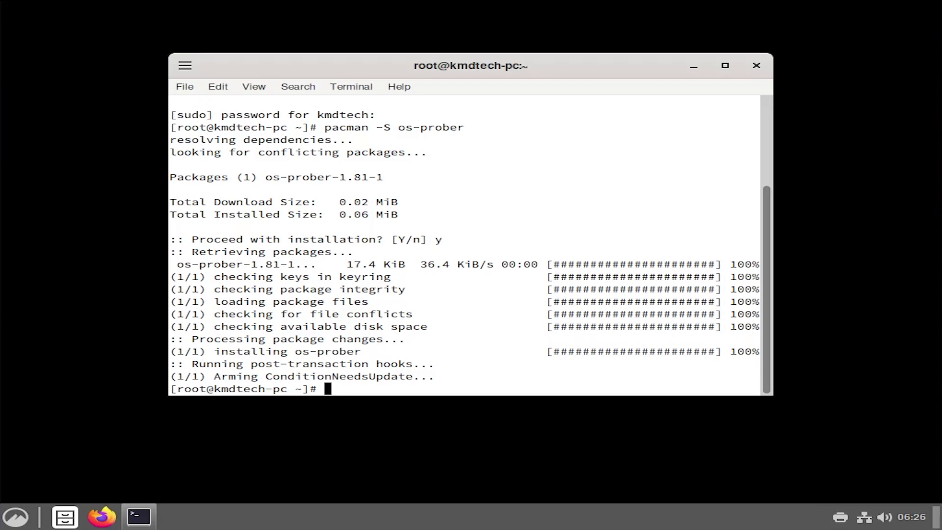
# - Uncomment GRUB_DISABLE_OS_PROBER=false in /etc/default/grub using nano and save it
pyautogui.write('nano /etc/default/grub')
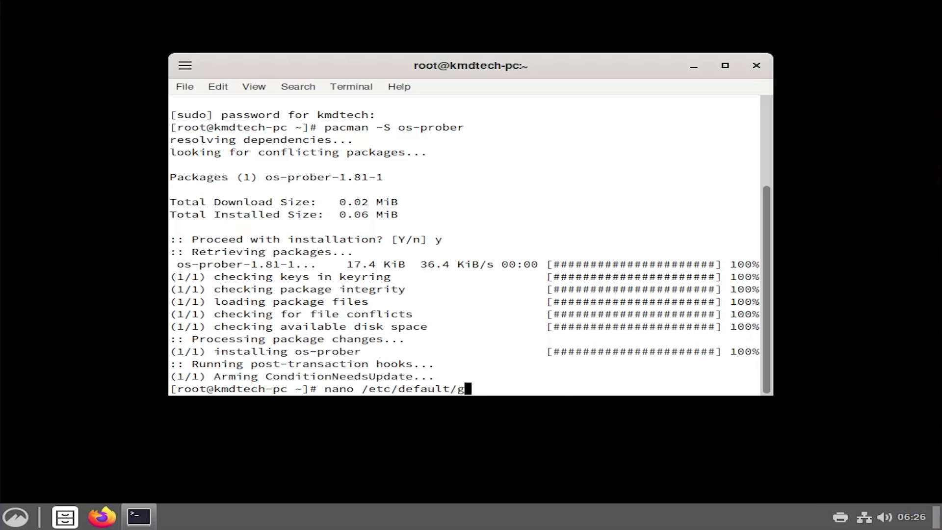
pyautogui.press('Return')
pyautogui.press('Down')
pyautogui.press('Down')
pyautogui.press('Down')
pyautogui.press('Down')
pyautogui.press('Down')
pyautogui.press('Down')
pyautogui.press('Down')
pyautogui.press('Down')
pyautogui.press('Down')
pyautogui.press('Down')
pyautogui.press('Down')
pyautogui.press('Down')
pyautogui.press('Down')
pyautogui.press('Down')
pyautogui.press('Down')
pyautogui.press('Down')
pyautogui.press('Down')
pyautogui.press('Down')
pyautogui.press('Down')
pyautogui.press('Down')
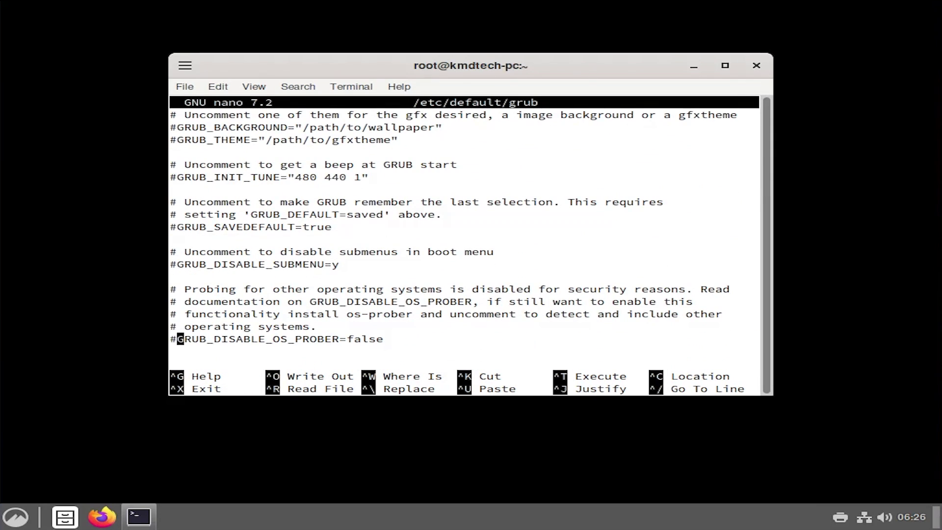
pyautogui.press('Delete')
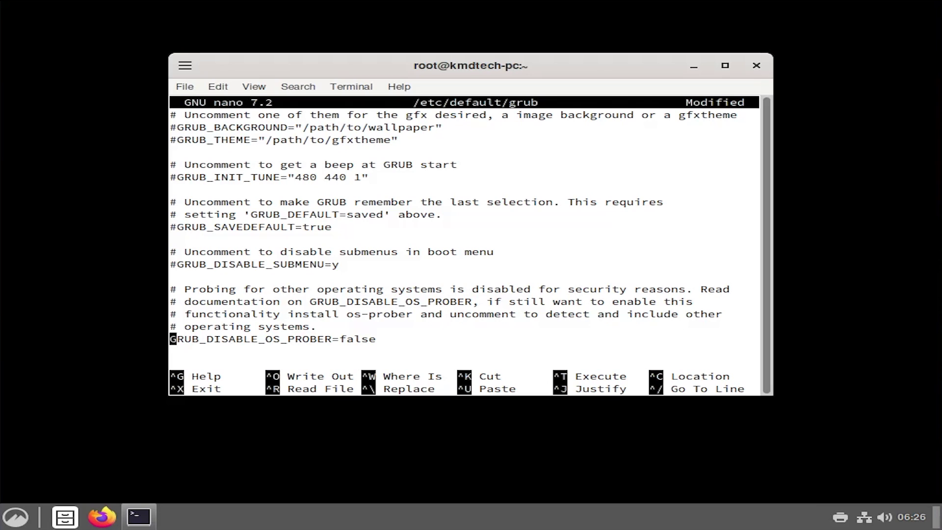
pyautogui.hotkey('ctrl', 'x')
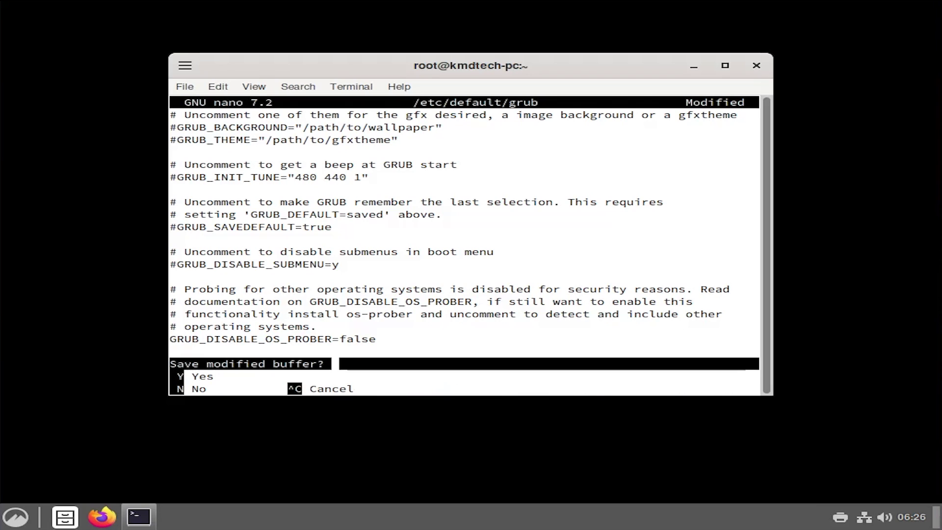
pyautogui.press('y')
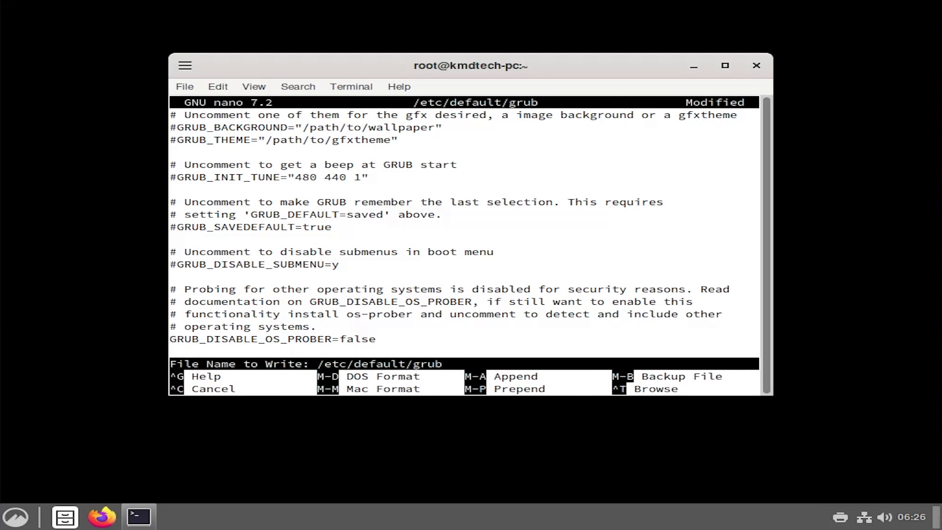
pyautogui.press('Return')
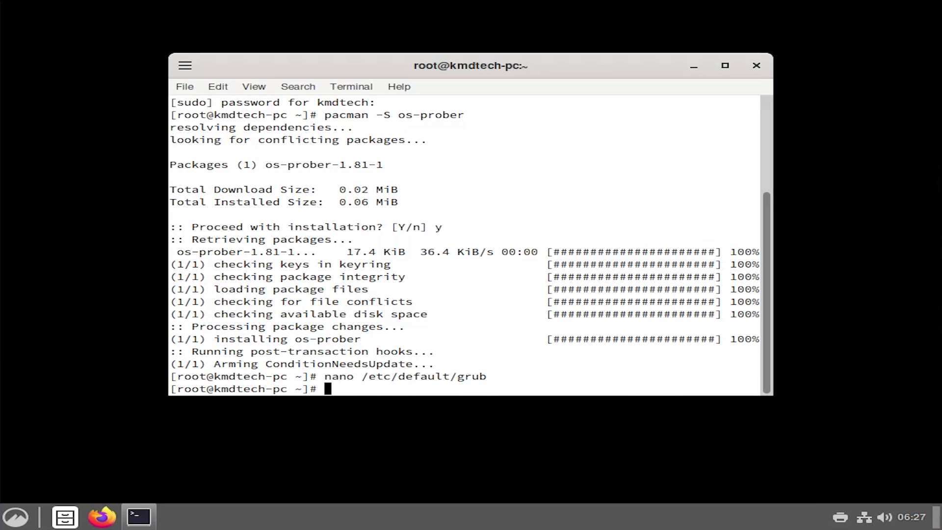
# - Run os-prober and highlight the detected Windows Boot Manager line
pyautogui.write('os-prober')
pyautogui.press('Return')
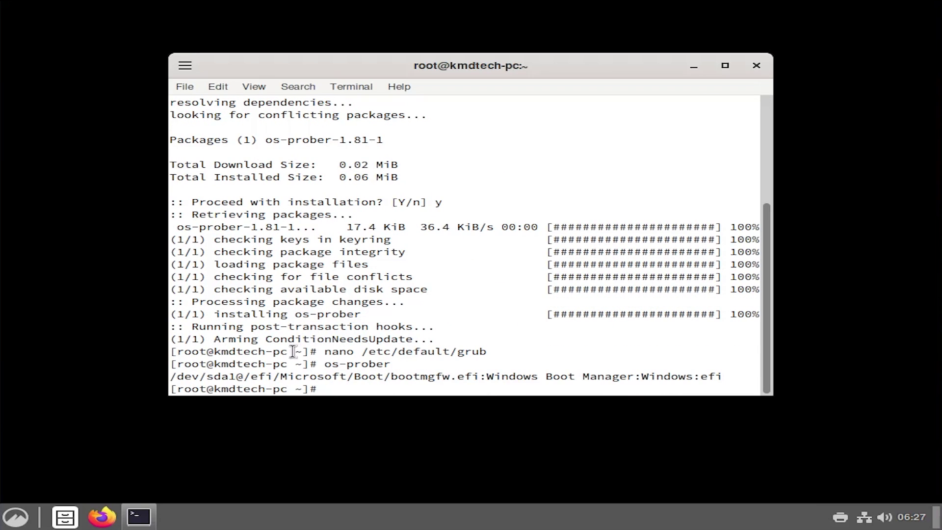
pyautogui.moveTo(173, 376); pyautogui.dragTo(726, 377)
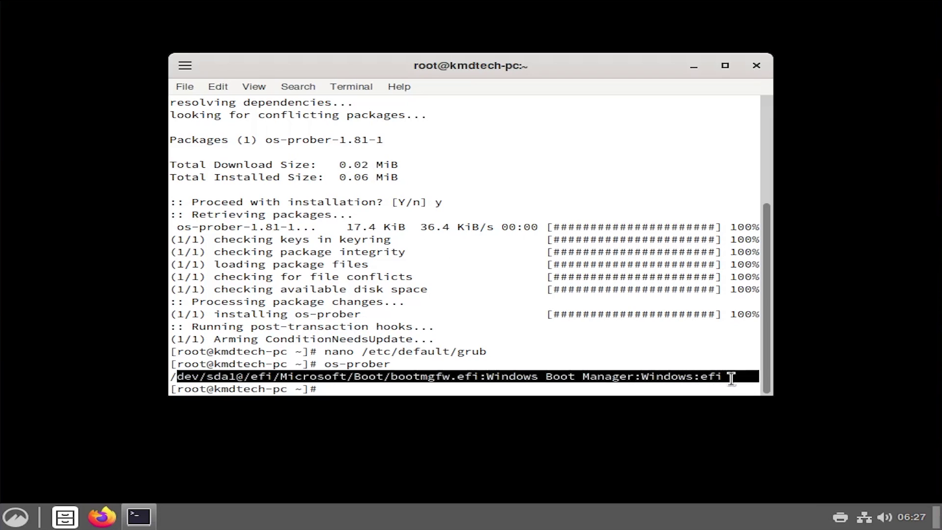
pyautogui.click(675, 349)
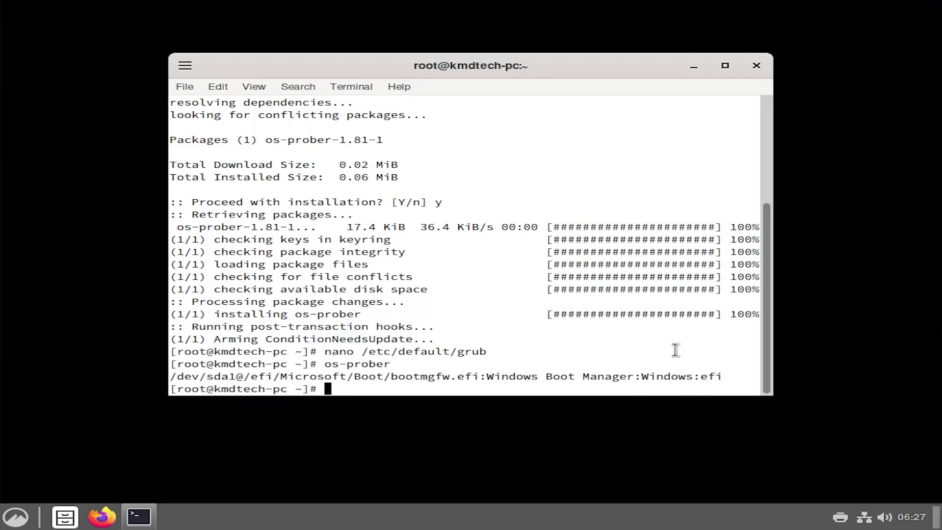
# - Run grub-mkconfig -o /boot/grub/grub.cfg and check the Linux and Windows Boot Manager entries found
pyautogui.write('grub-mkconfig -o /boot/grub/grub.cfg')
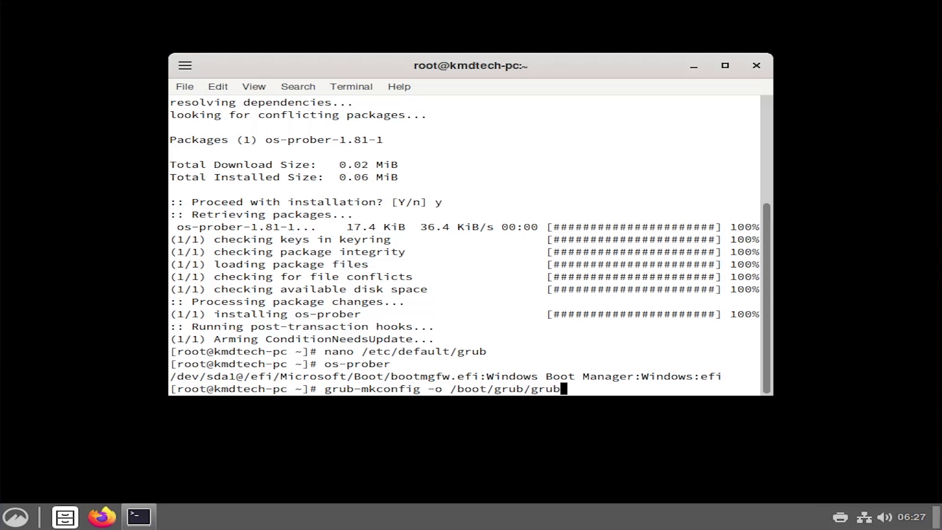
pyautogui.press('Return')
pyautogui.moveTo(189, 278); pyautogui.dragTo(687, 295)
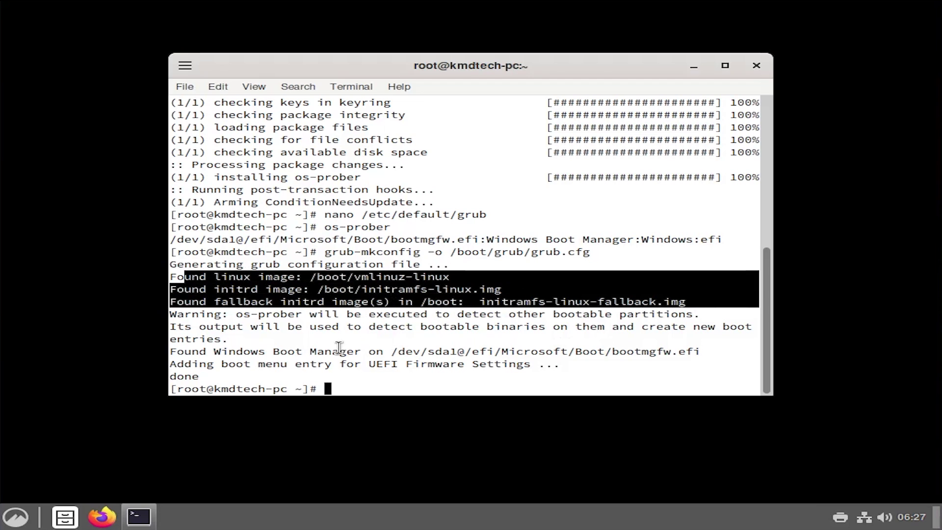
pyautogui.click(262, 354)
pyautogui.moveTo(210, 351); pyautogui.dragTo(690, 351)
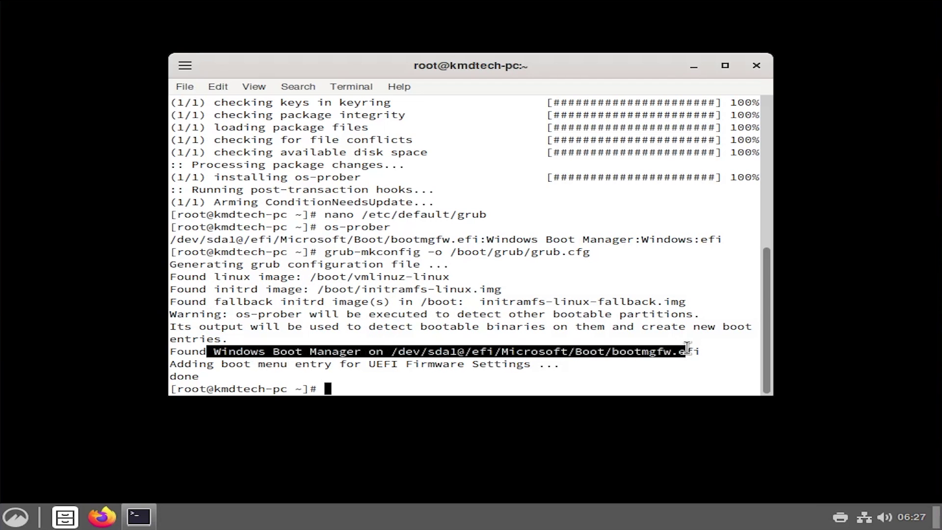
pyautogui.click(690, 351)
# - Reboot and select Windows Boot Manager (on /dev/sda1) in the GRUB menu
pyautogui.write('reboot')
pyautogui.press('Return')
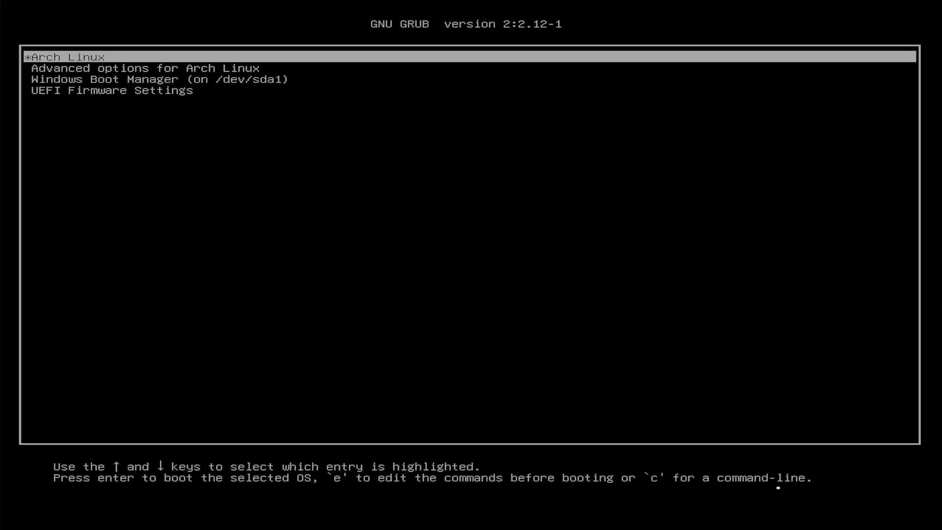
pyautogui.press('Down')
pyautogui.press('Down')
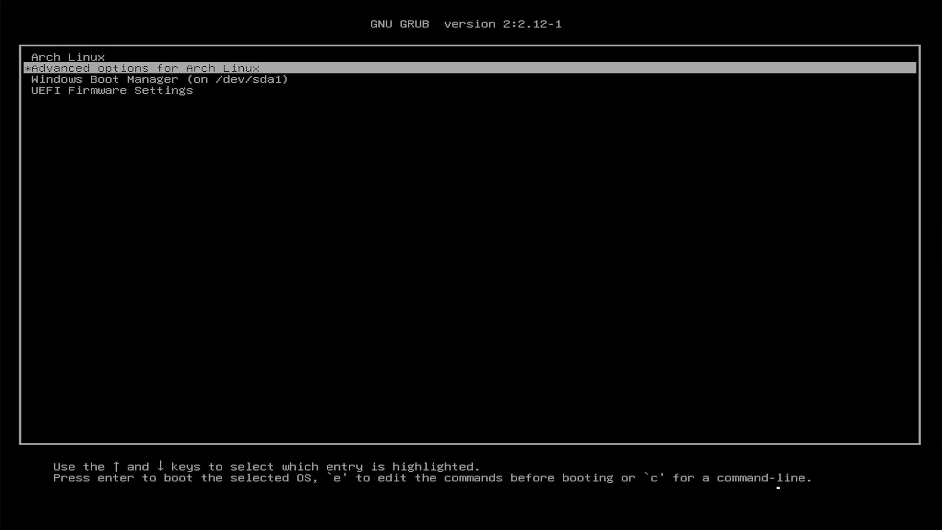